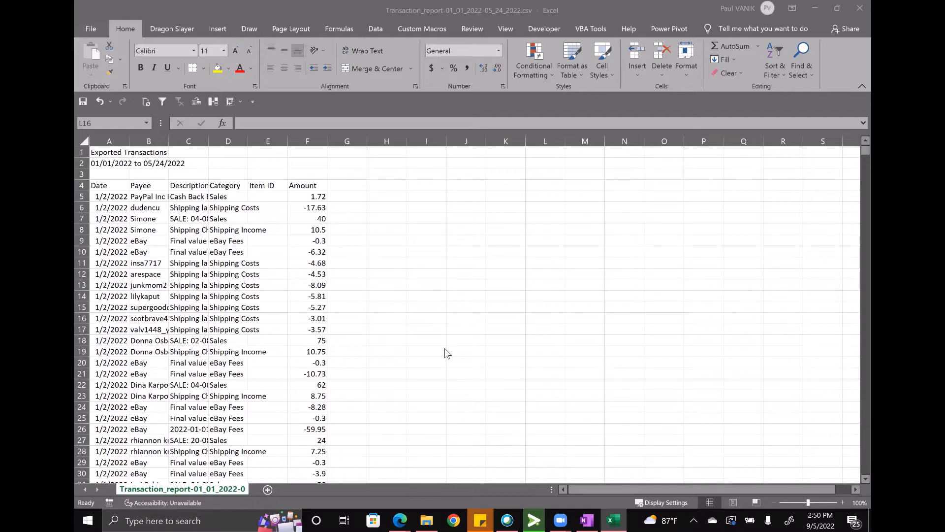
click(498, 290)
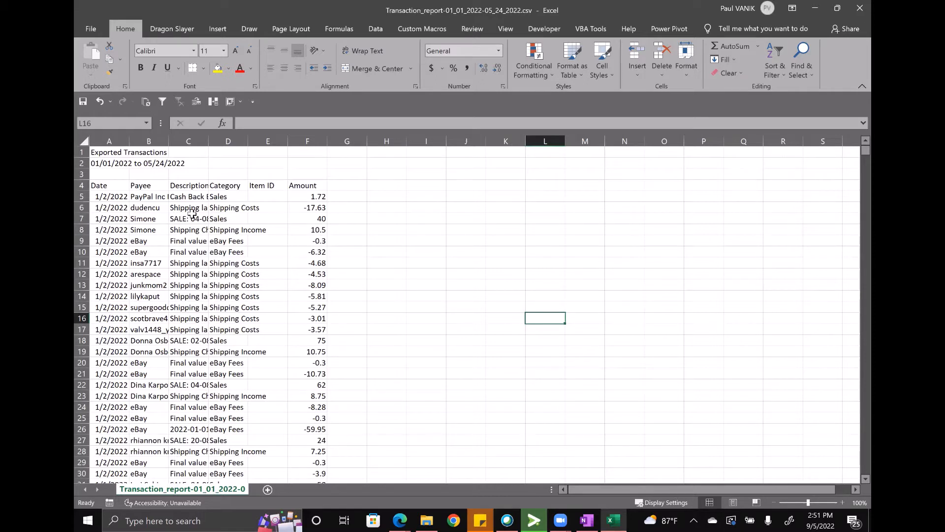
click(415, 284)
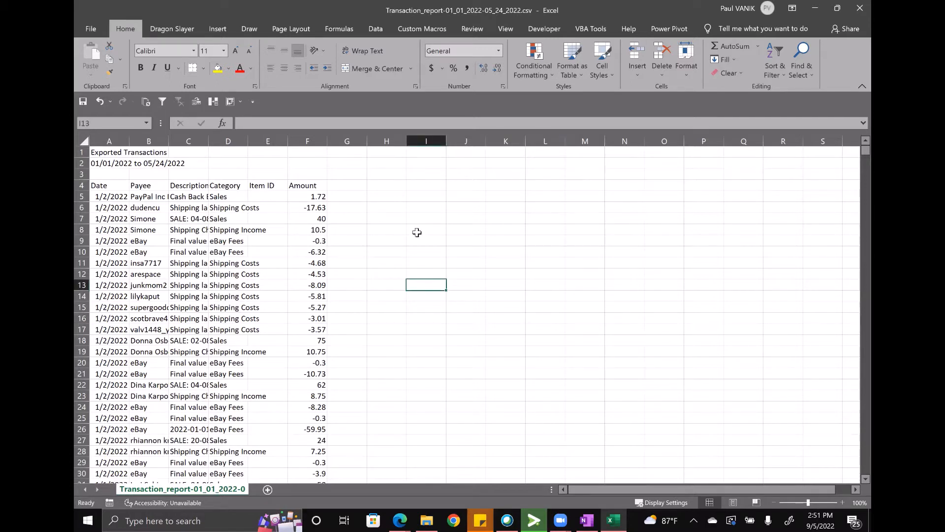
click(299, 194)
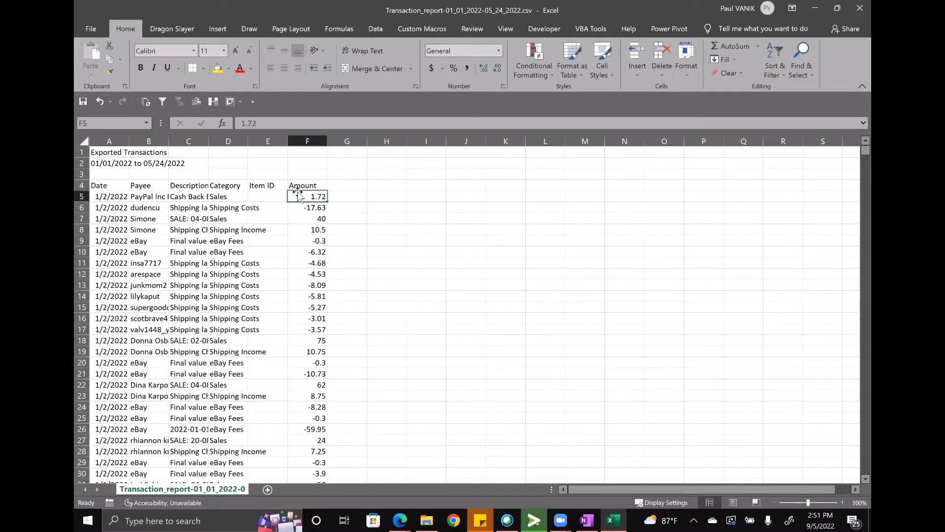
Step: Turn on filtering for the header row in row 4 of the exported transactions
click(297, 185)
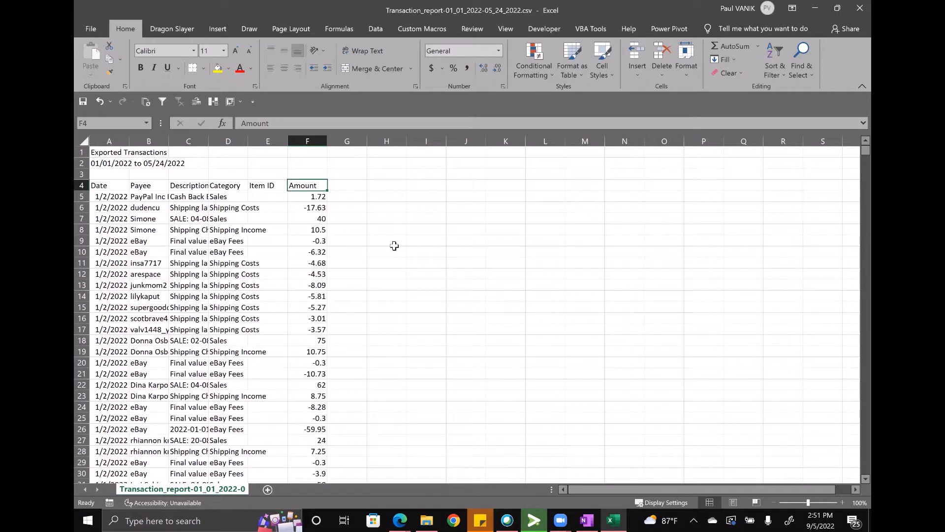
key(shift+space)
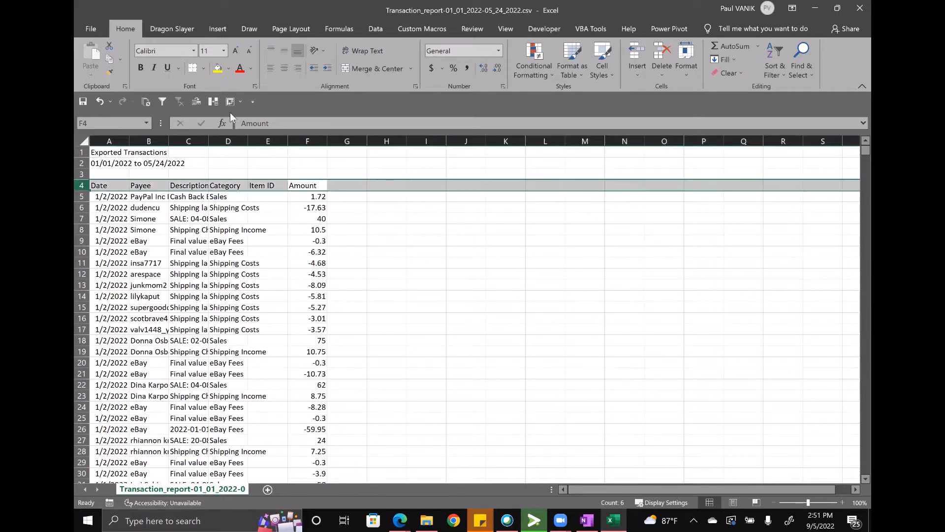
click(165, 102)
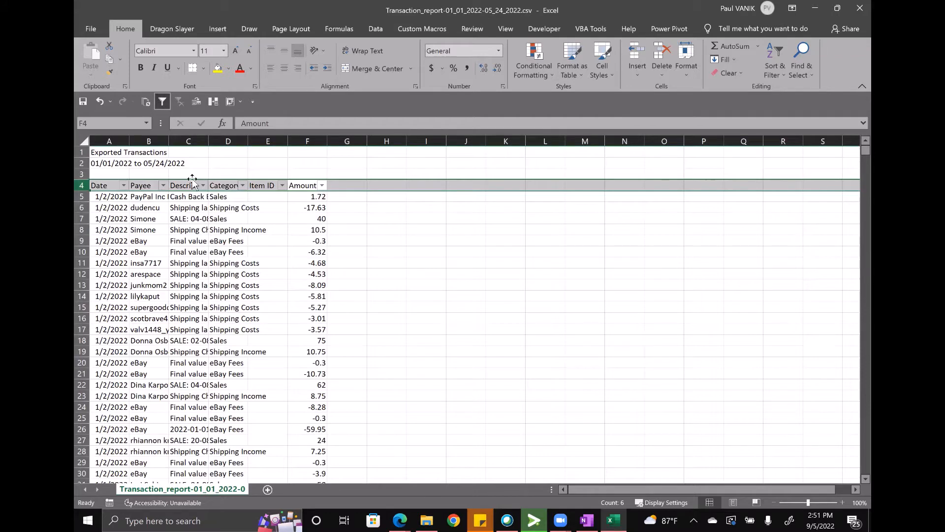
Step: Filter the Category column to show only Sales and Shipping Income
click(160, 218)
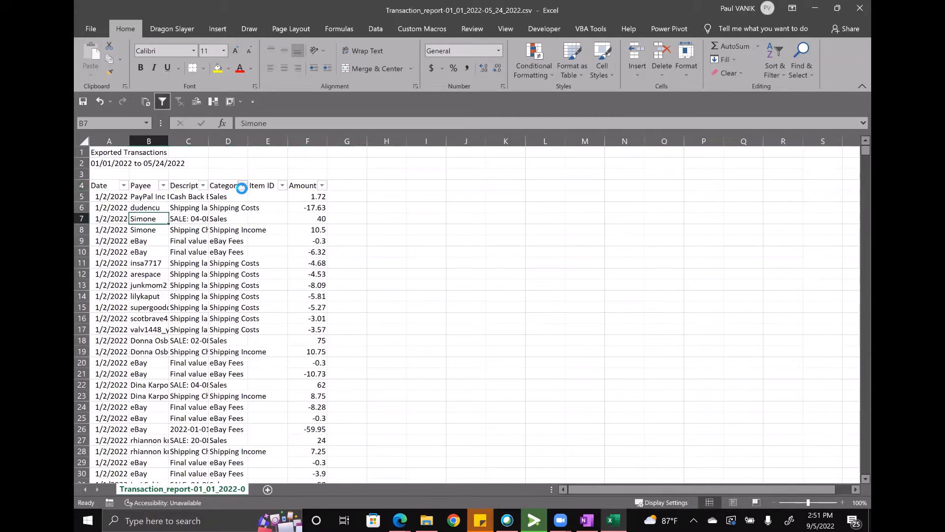
click(243, 185)
click(121, 315)
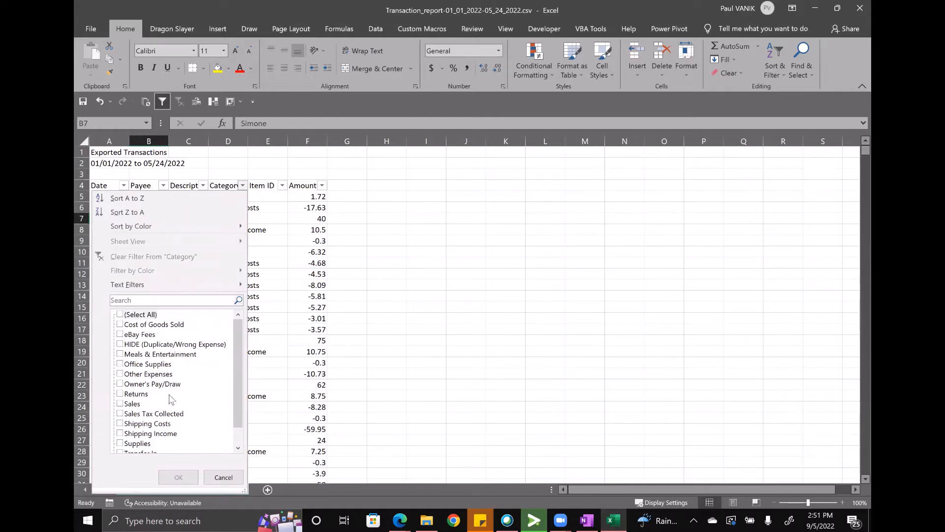
click(127, 404)
scroll(176, 400, down, 1)
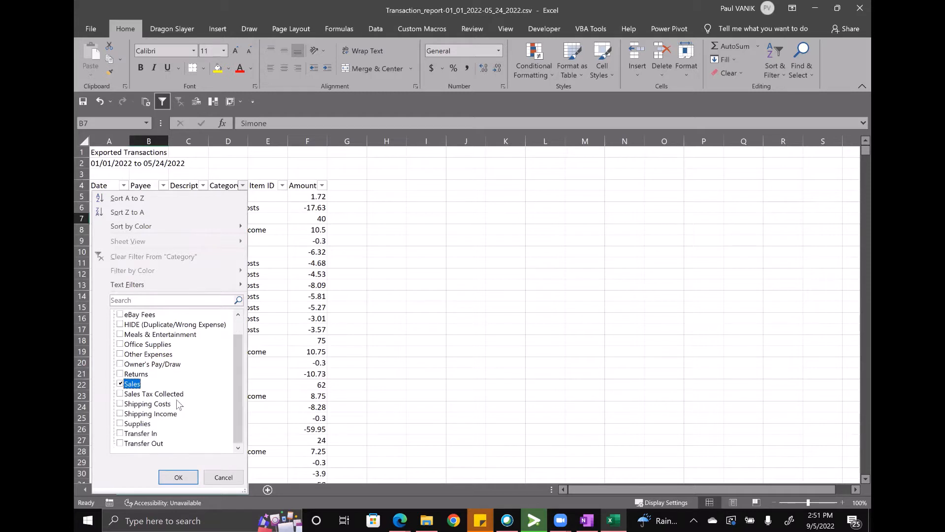
click(121, 414)
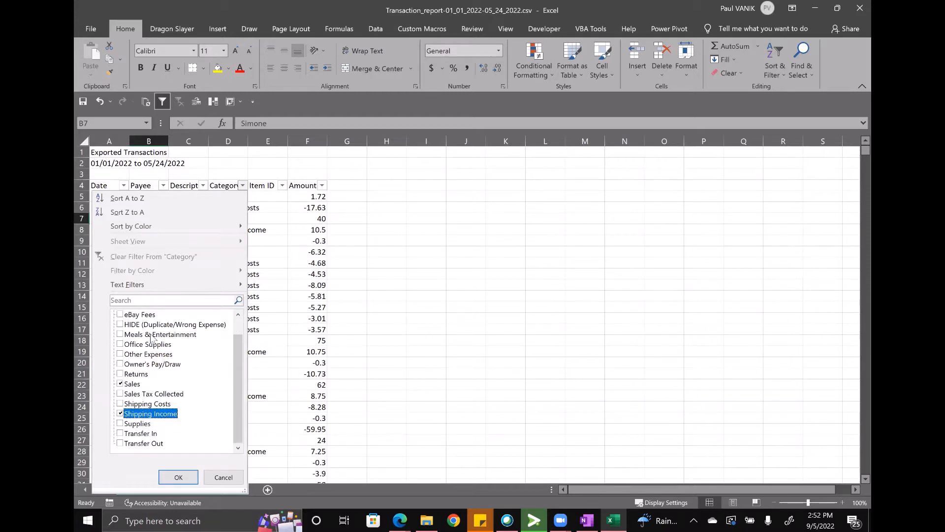
scroll(221, 392, up, 1)
scroll(221, 393, down, 1)
click(177, 477)
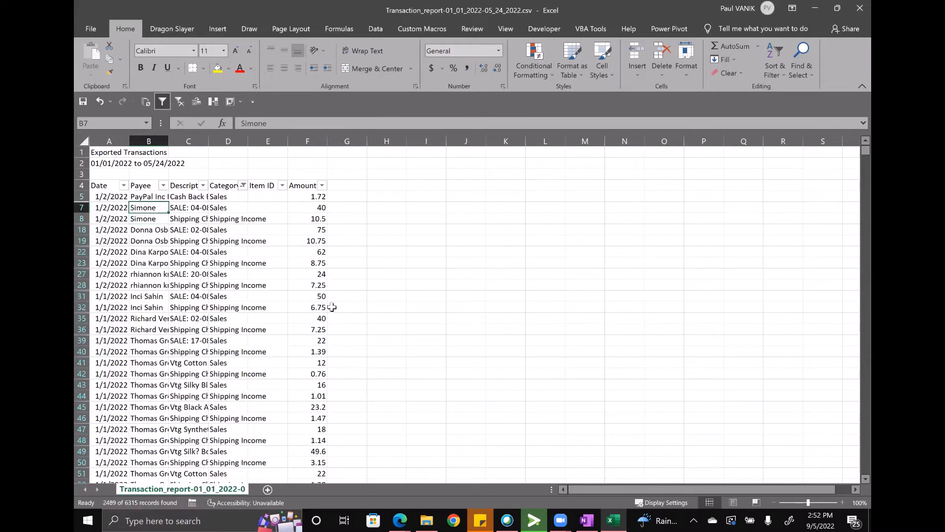
click(449, 223)
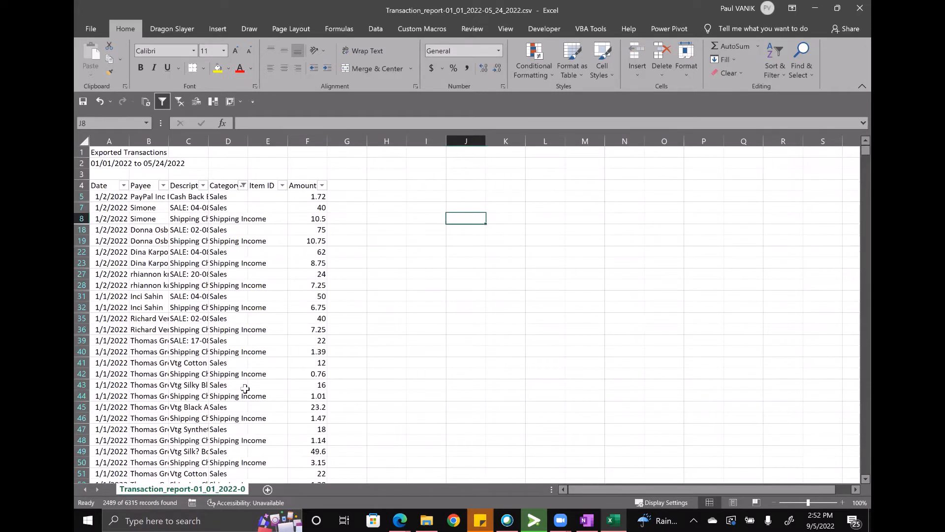
Step: Switch to My Reseller Genie in the browser and download and open the sales upload template for All Other Platforms
click(398, 520)
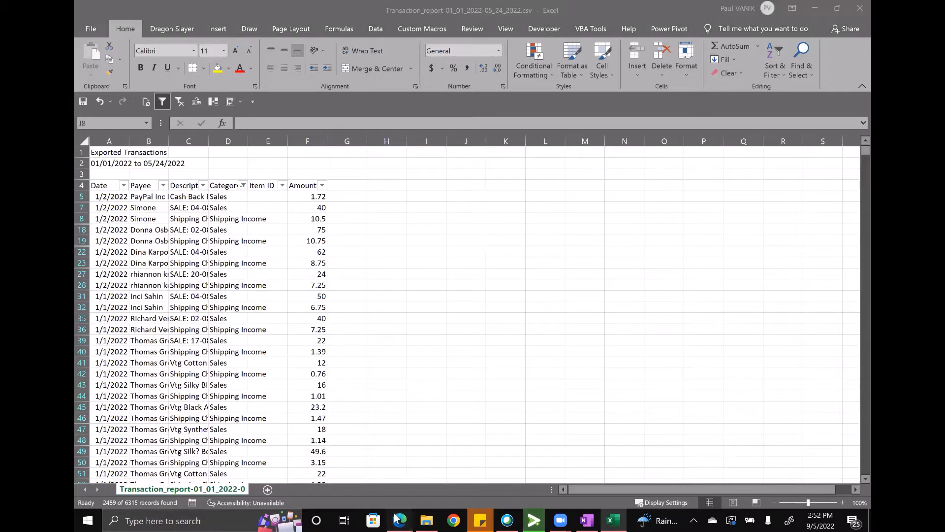
click(346, 451)
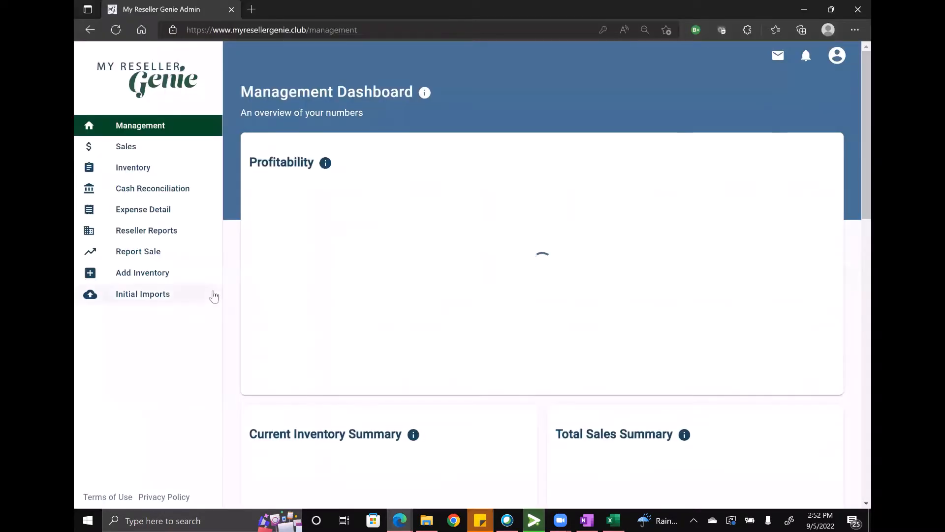
click(148, 296)
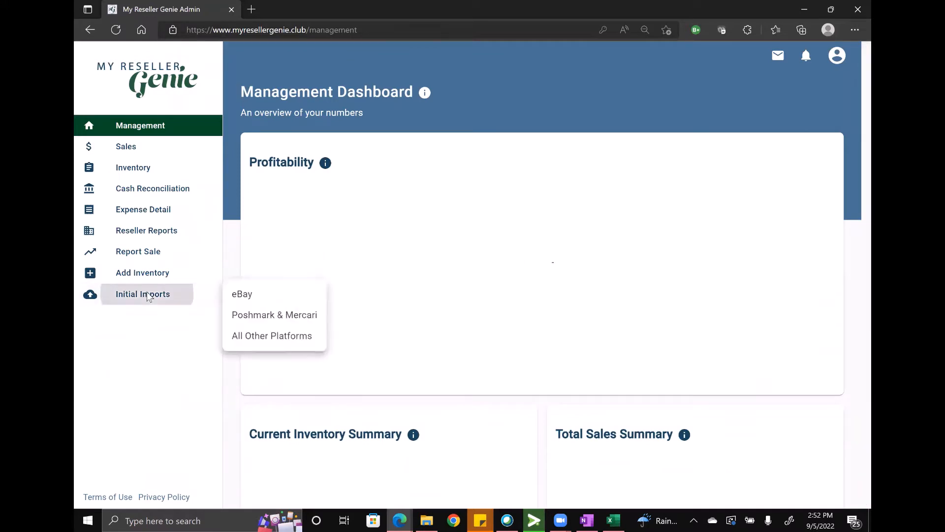
click(269, 337)
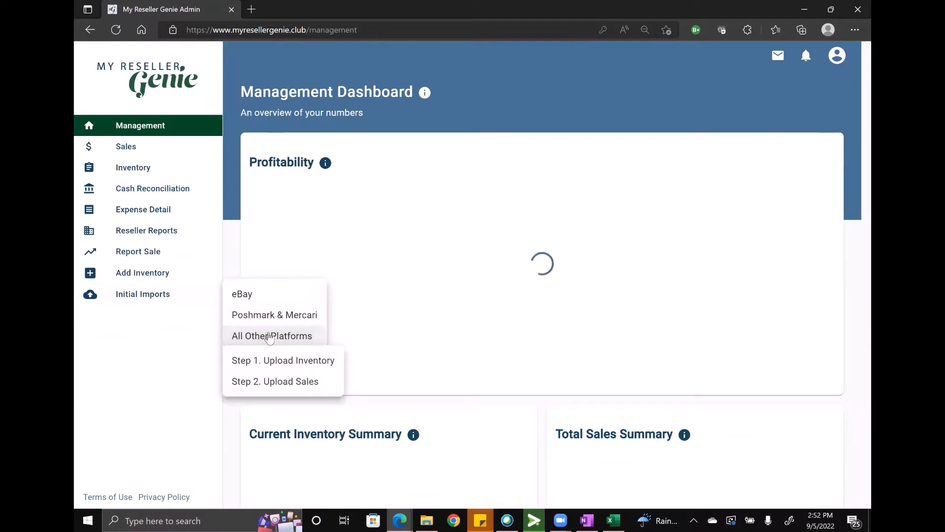
click(296, 383)
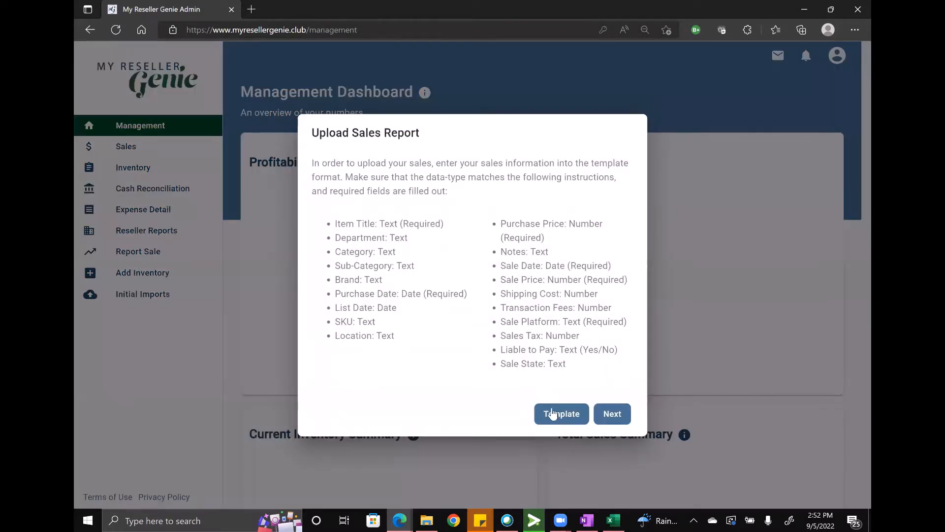
click(552, 414)
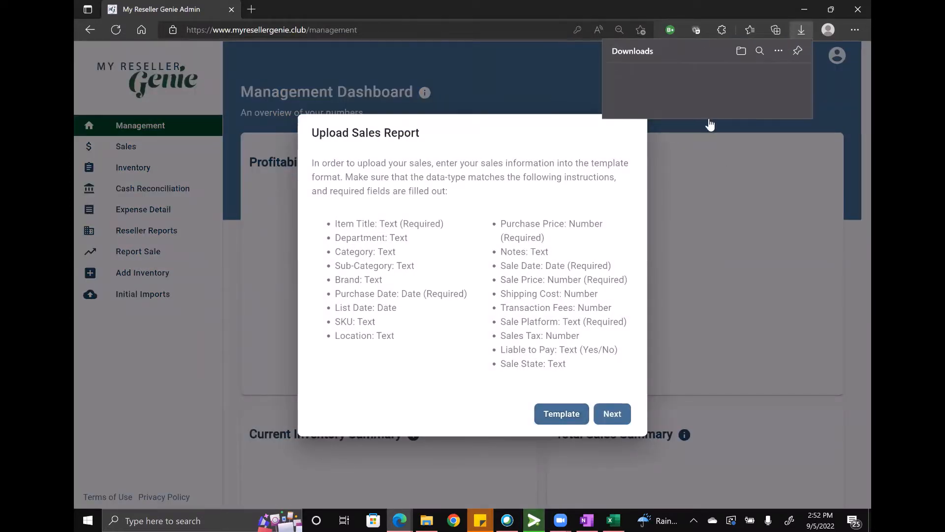
click(687, 80)
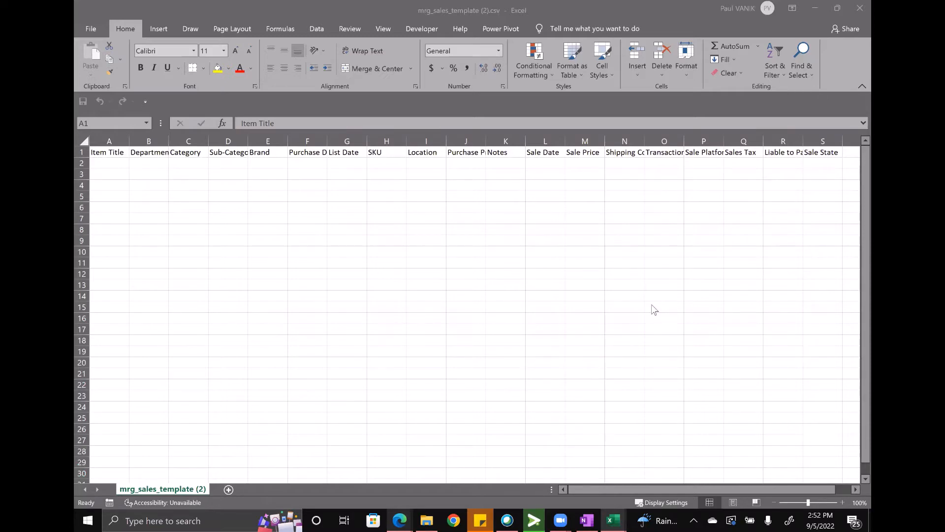
Step: Copy all filtered dates from the transaction report into the template's Sale Date column, starting at L2
mouse_move(613, 521)
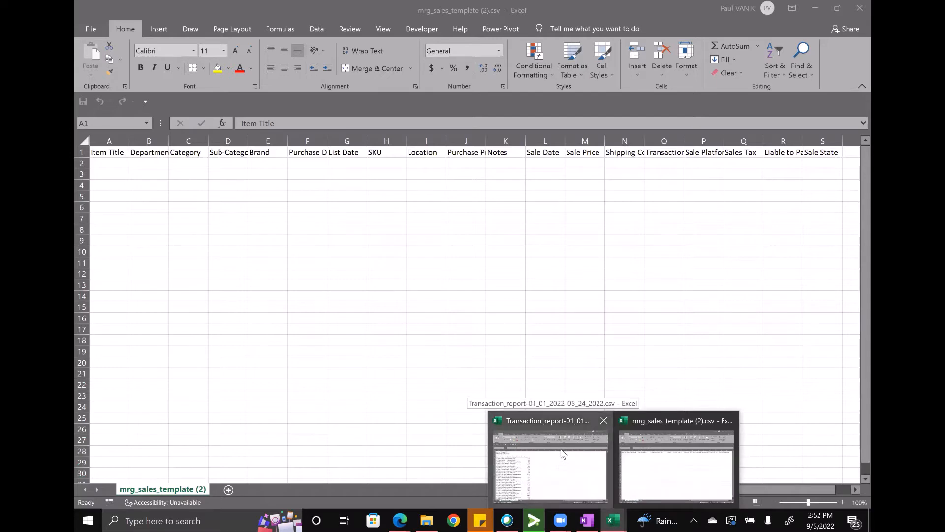
click(564, 453)
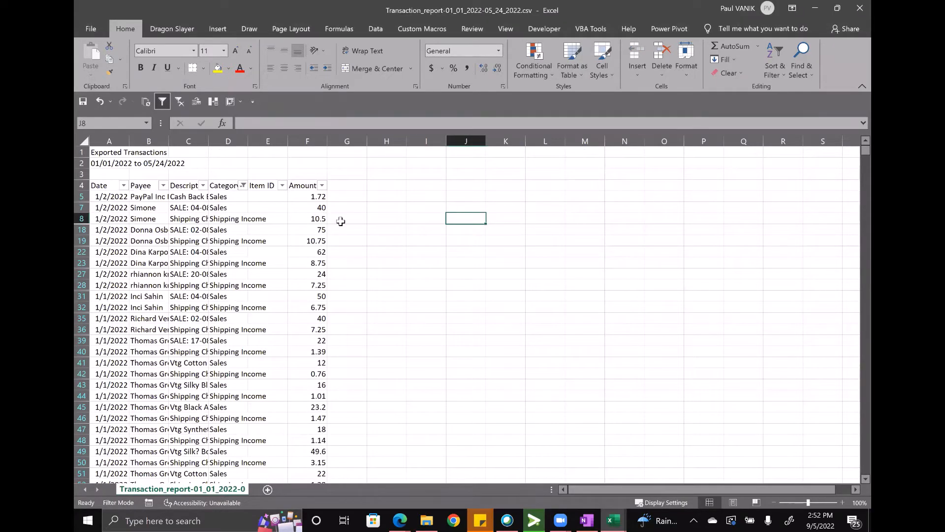
click(100, 196)
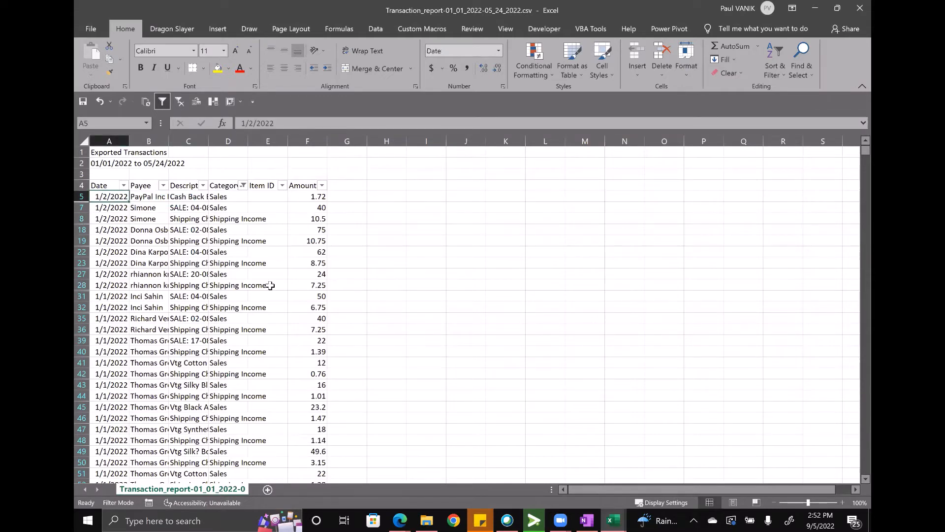
key(ctrl+shift+Down)
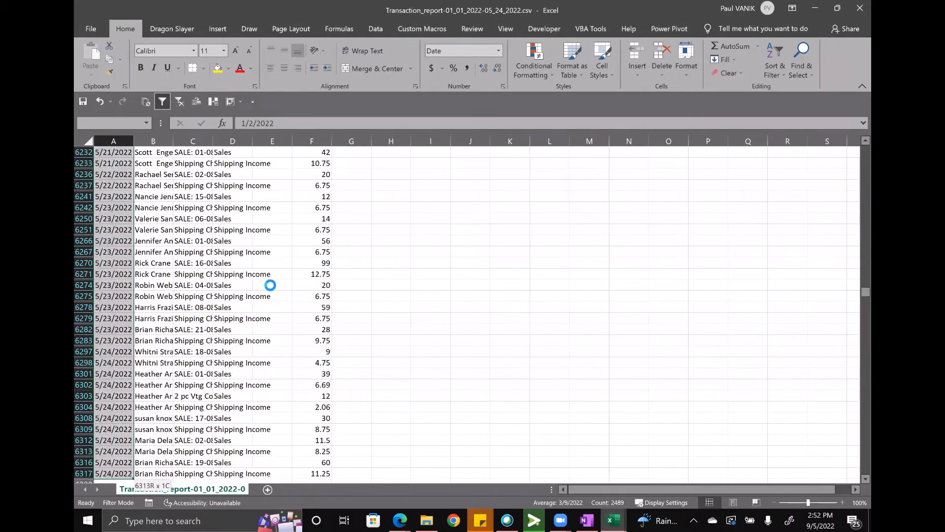
key(ctrl+c)
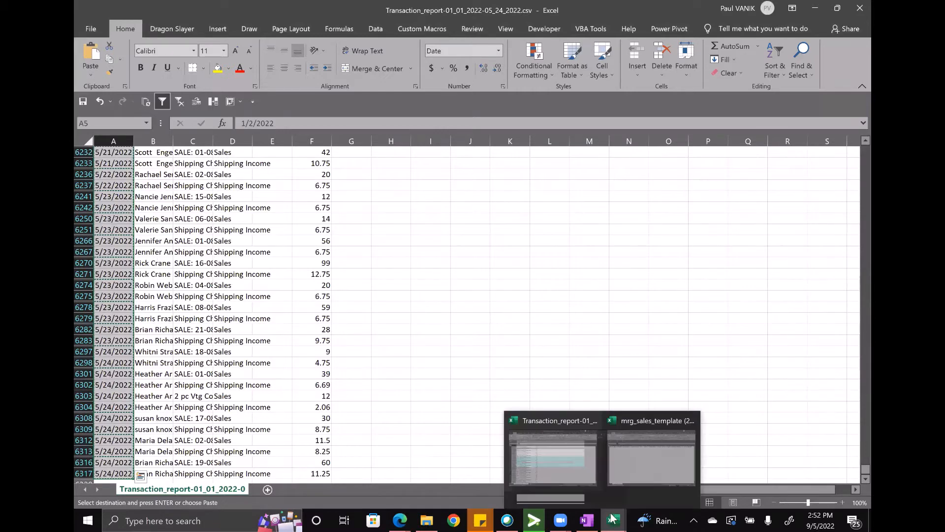
click(678, 471)
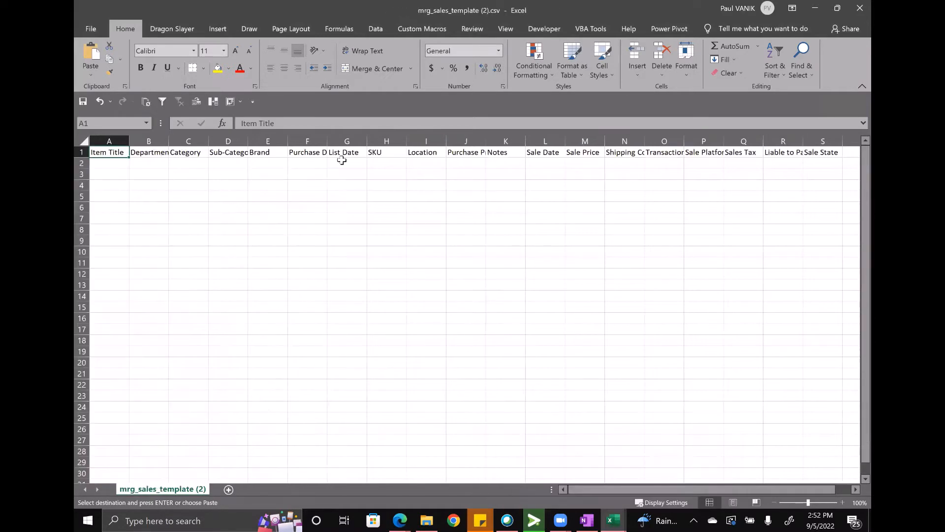
click(546, 163)
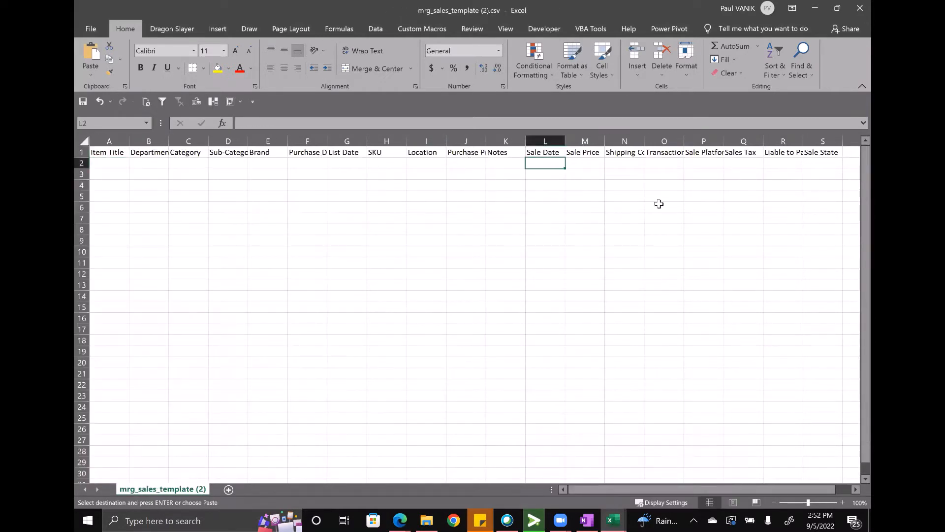
key(ctrl+v)
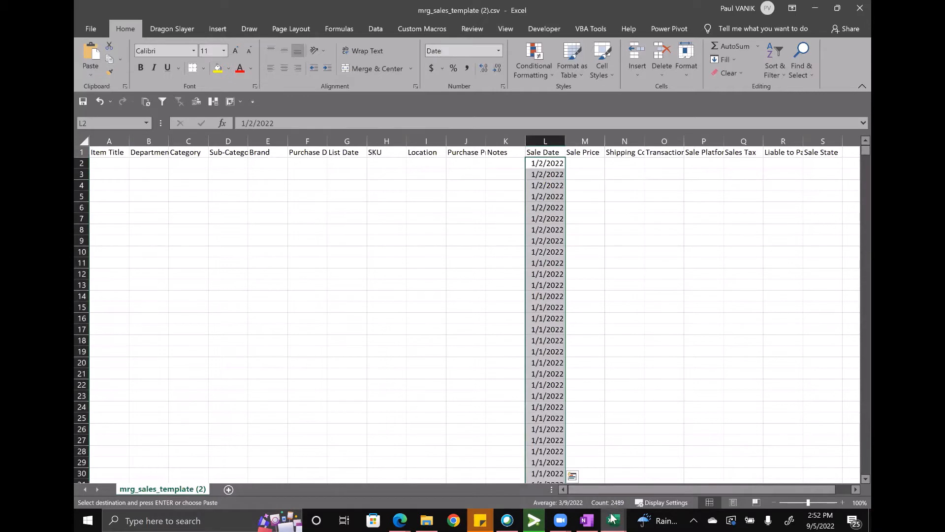
Step: Copy all filtered Payee entries from the transaction report into the template's Notes column, starting at K2
mouse_move(613, 520)
click(555, 458)
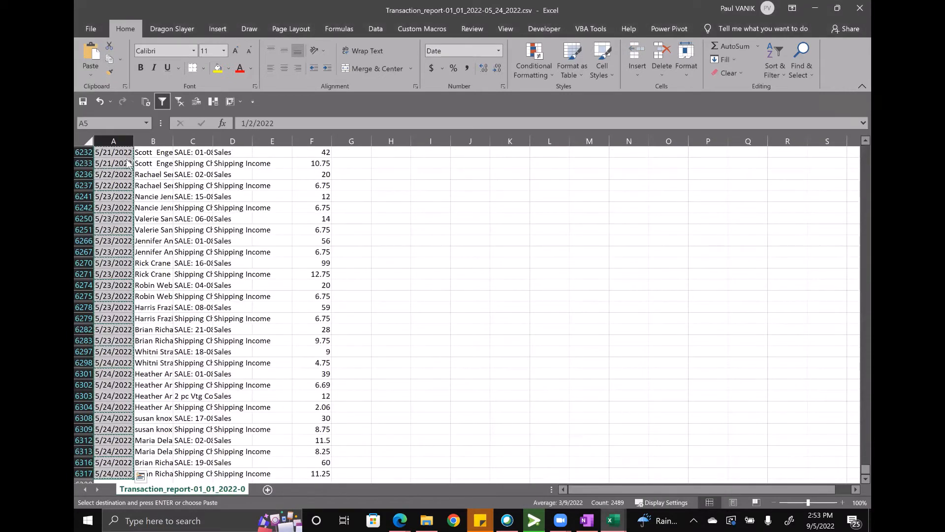
click(127, 160)
key(ctrl+Up)
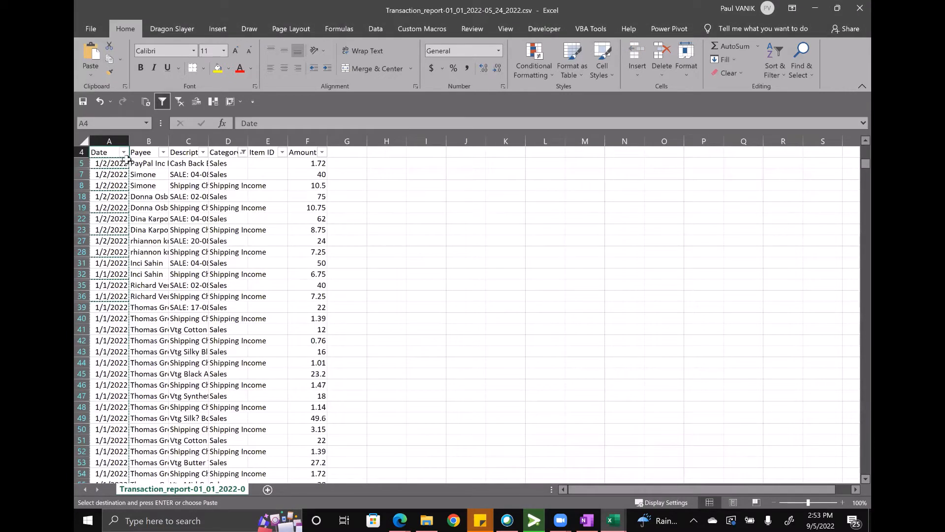
key(Down)
key(Right)
key(Right)
key(Left)
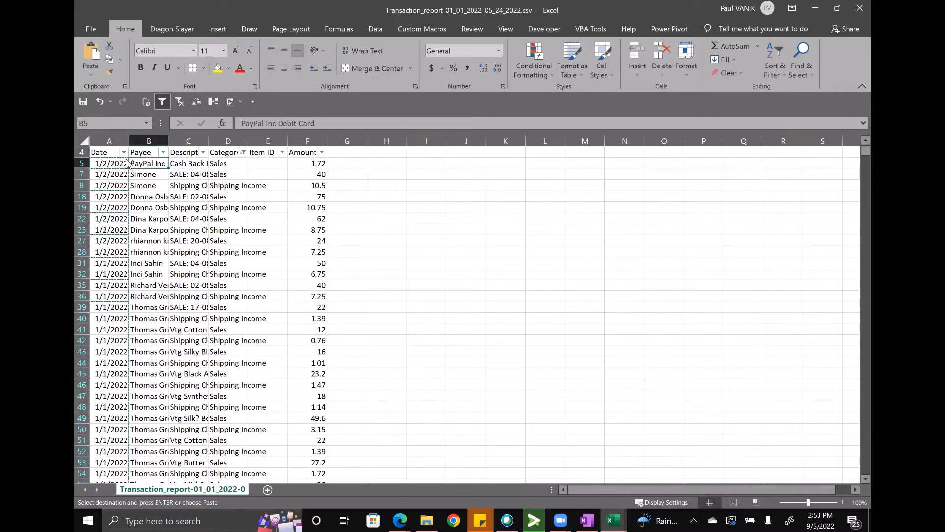
key(ctrl+shift+Down)
key(ctrl+c)
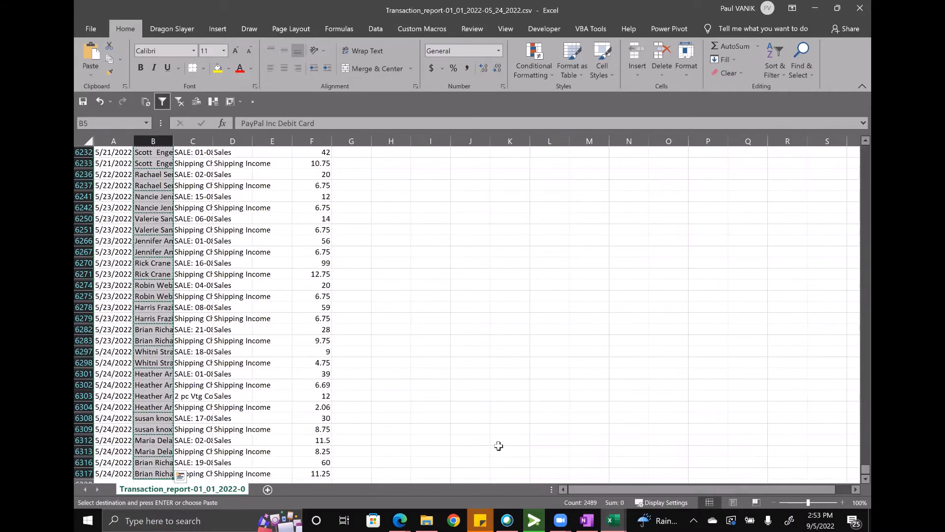
click(609, 516)
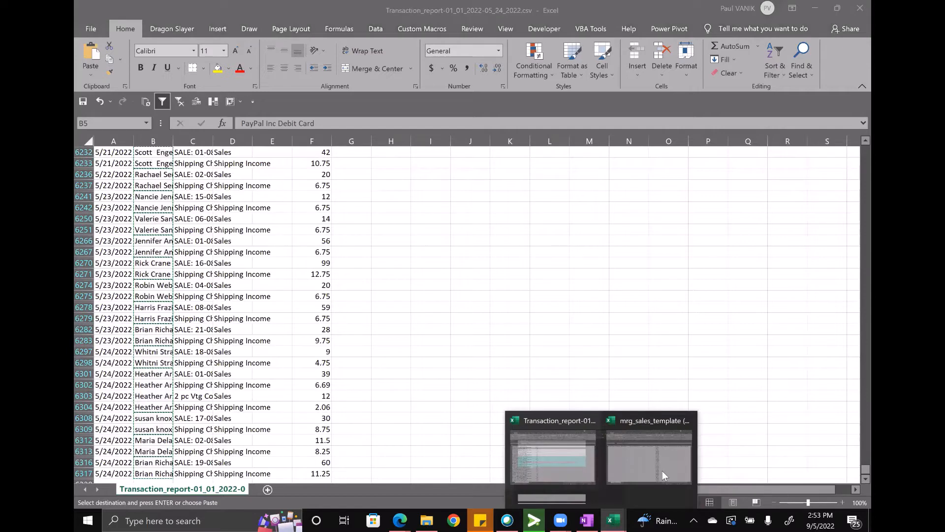
click(649, 458)
click(507, 163)
key(ctrl+v)
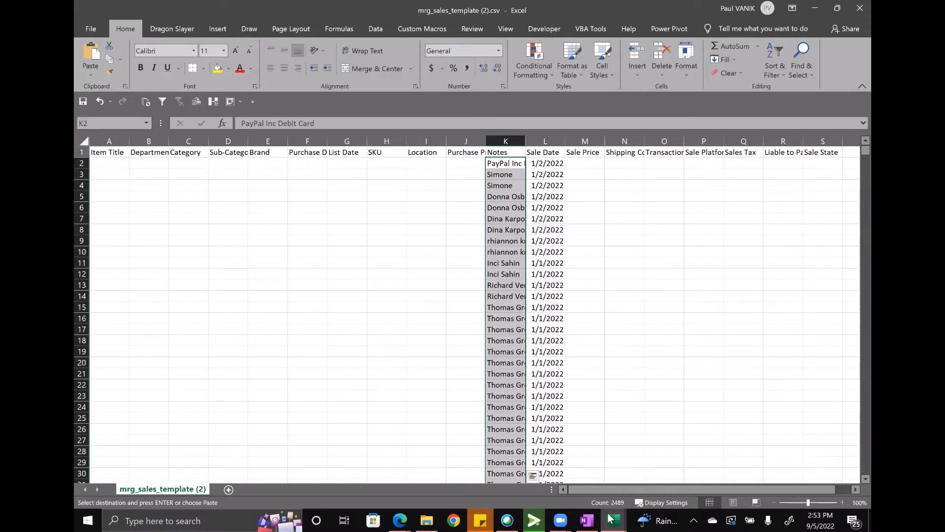
Step: Copy all filtered Description entries from the transaction report into the template's Item Title column, starting at A2
key(alt+Tab)
click(202, 196)
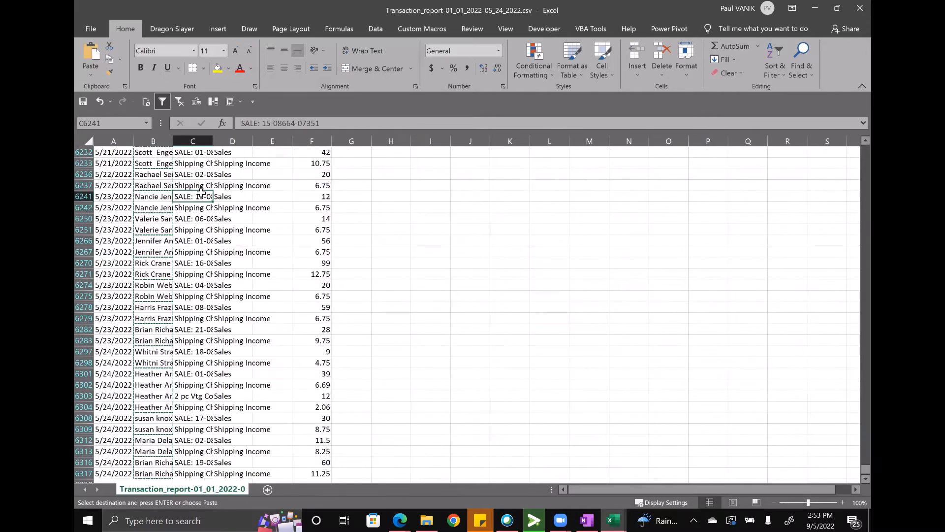
key(ctrl+Up)
key(ctrl+Up)
click(202, 196)
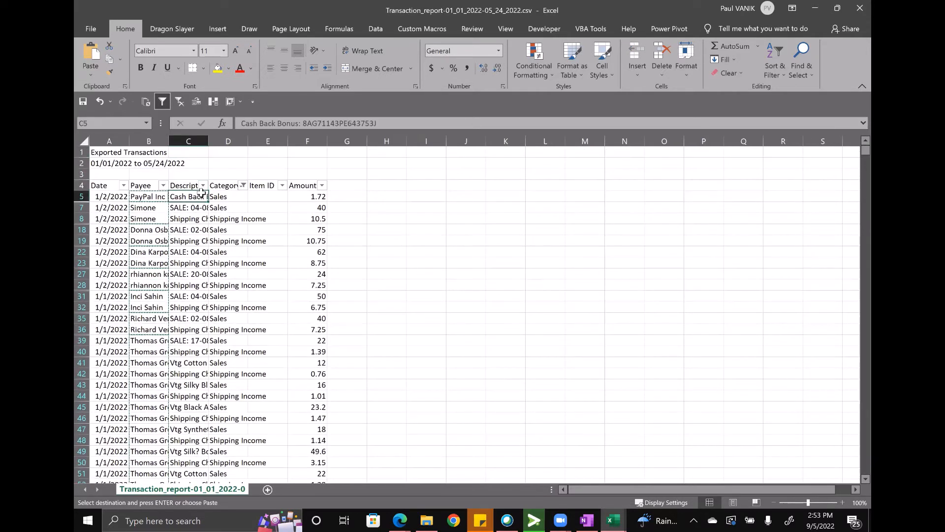
key(ctrl+shift+Down)
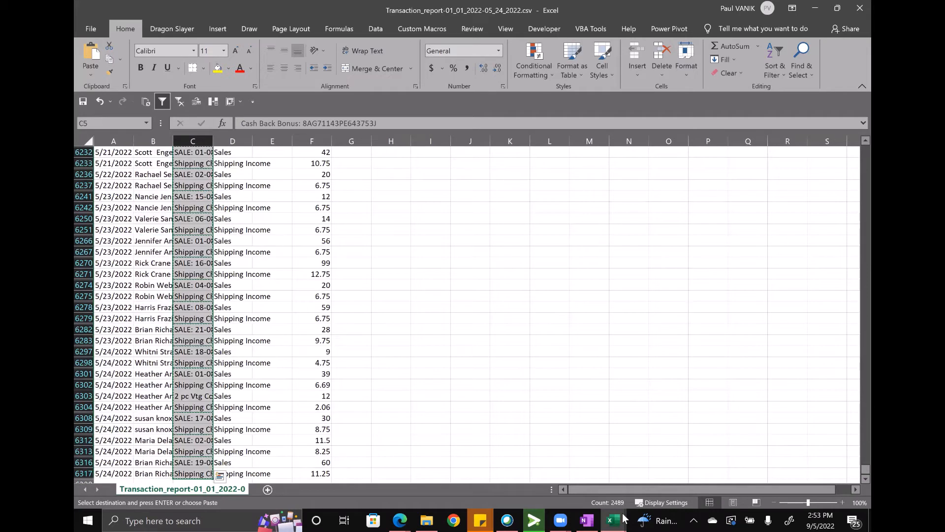
mouse_move(624, 518)
click(667, 466)
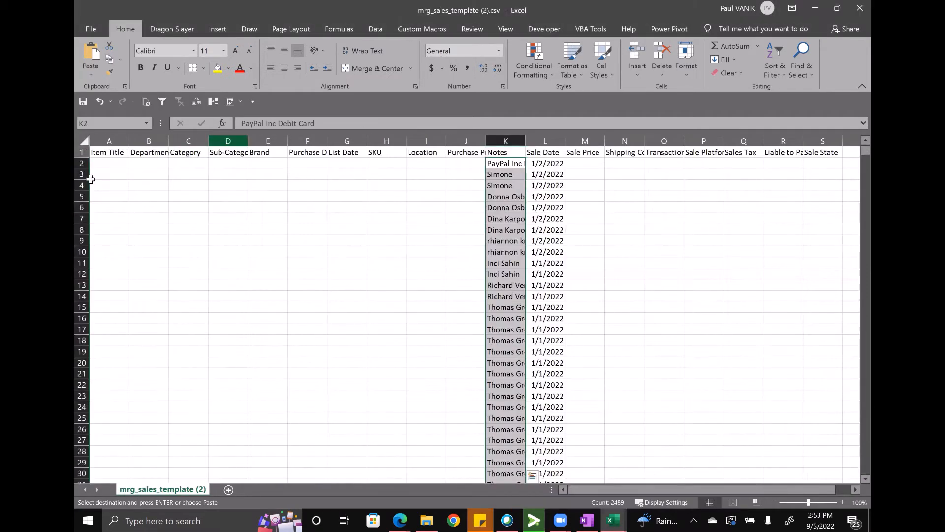
key(Home)
key(Return)
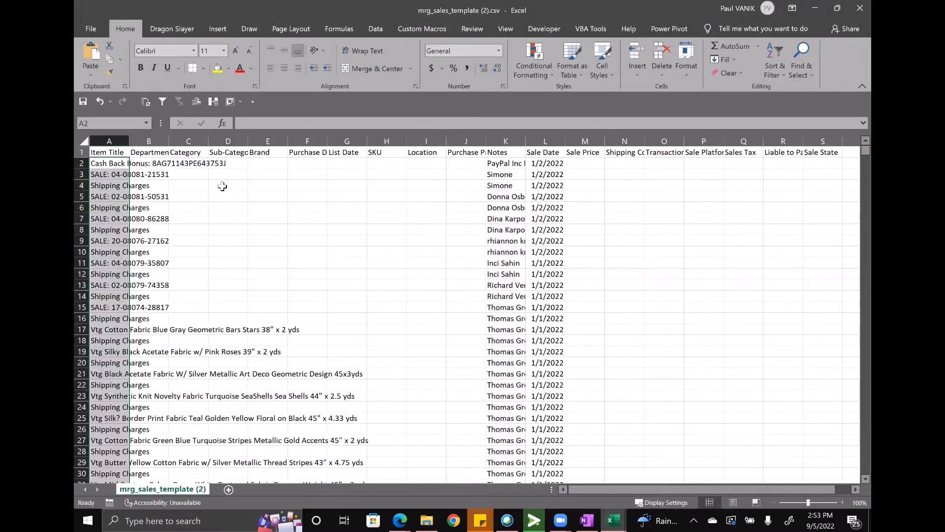
click(302, 217)
Step: Copy all filtered amounts from the transaction report into the template's Sale Price column, starting at M2
mouse_move(613, 520)
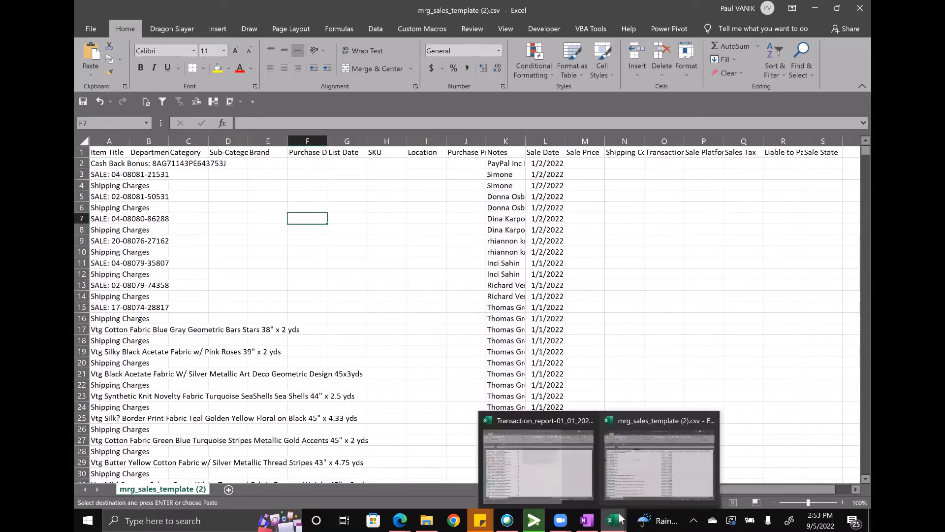
click(568, 463)
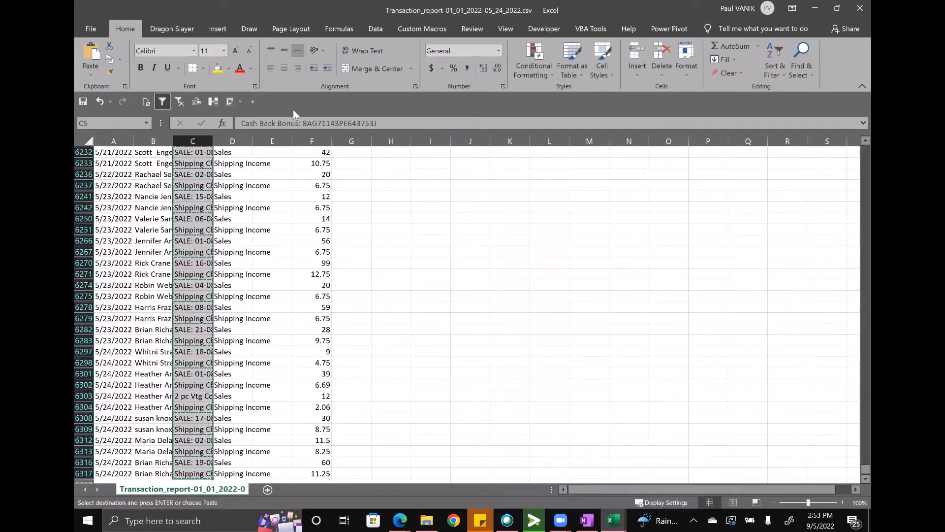
click(263, 185)
key(ctrl+Up)
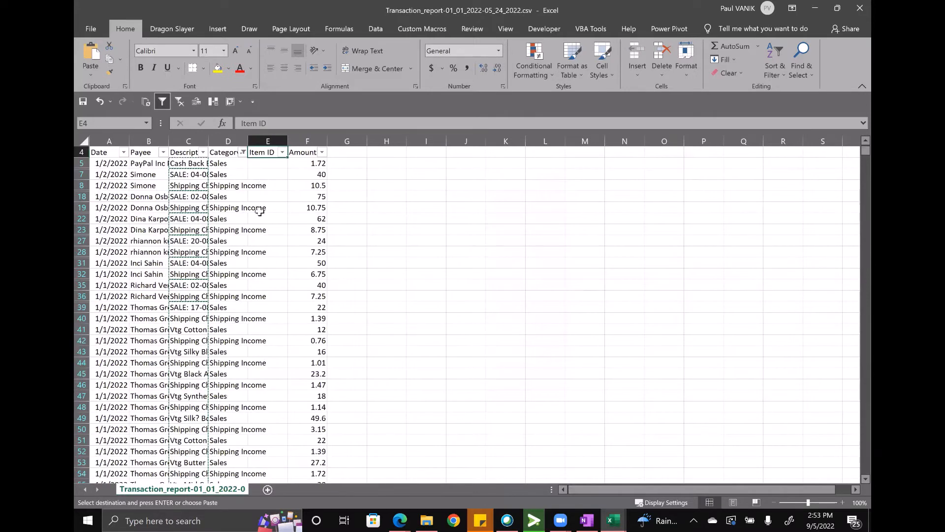
click(315, 162)
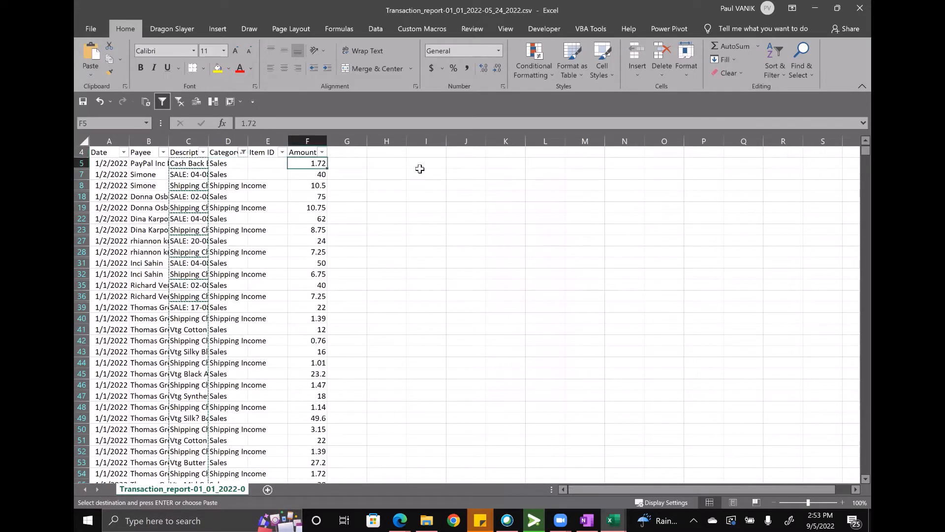
key(ctrl+shift+Down)
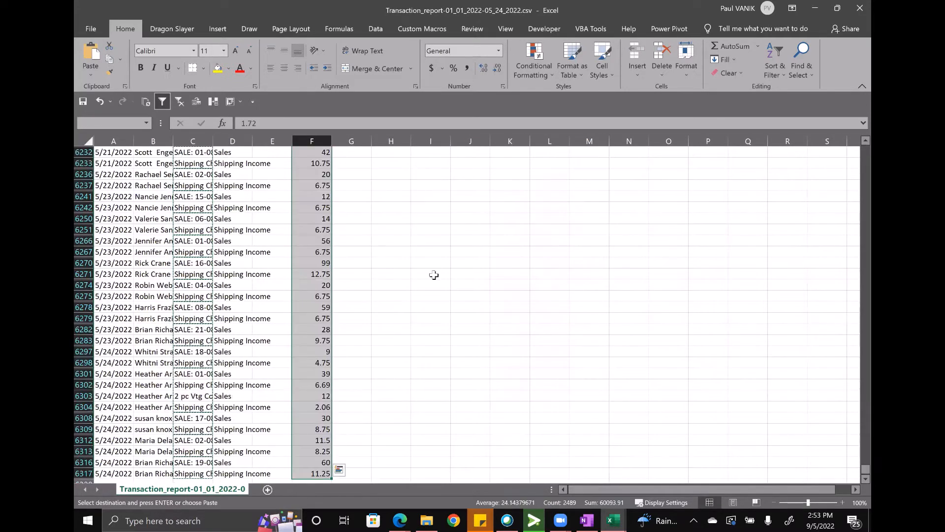
key(ctrl+c)
mouse_move(612, 520)
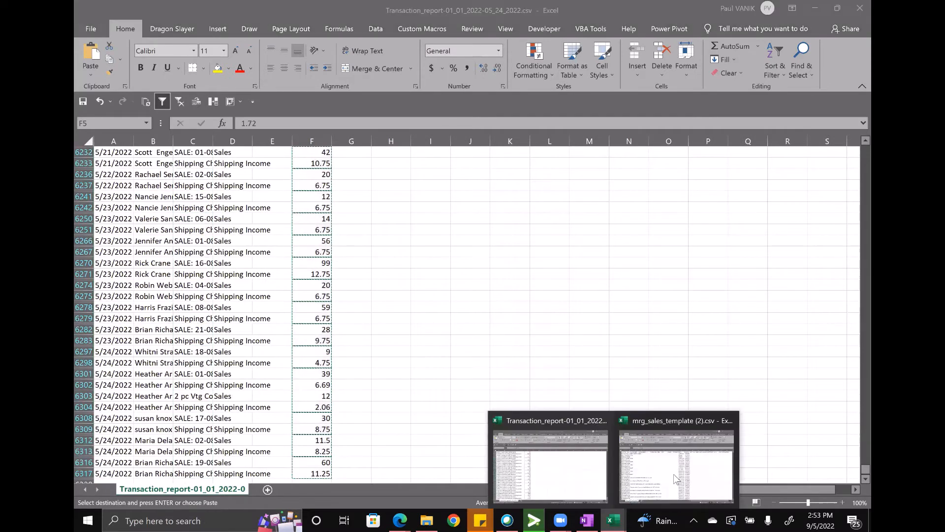
click(675, 478)
click(589, 165)
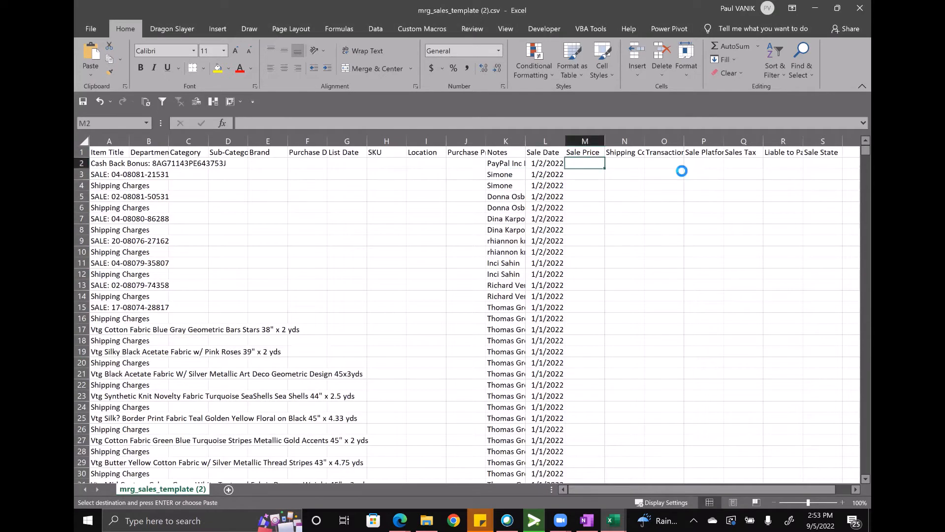
key(ctrl+shift+Down)
click(629, 174)
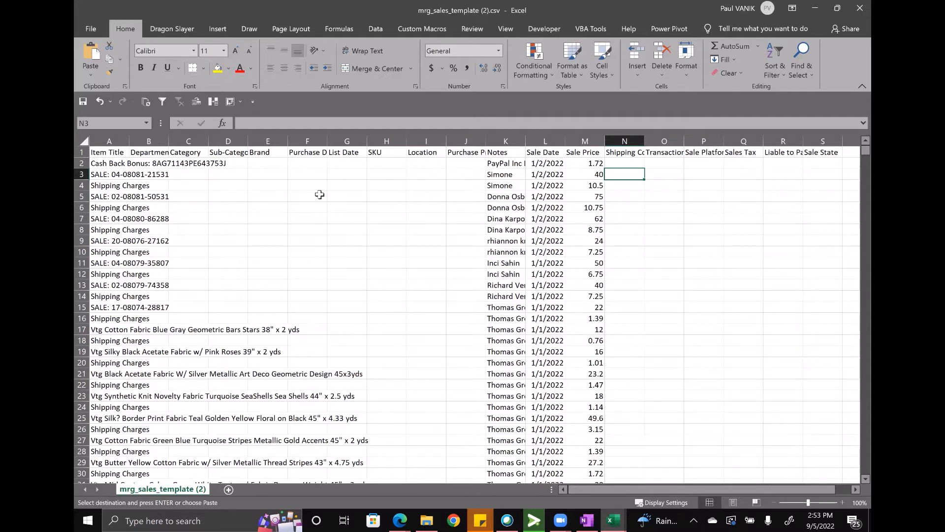
Step: Enter 1/1/2022 as the Purchase Date in cell F2 of the template
click(331, 162)
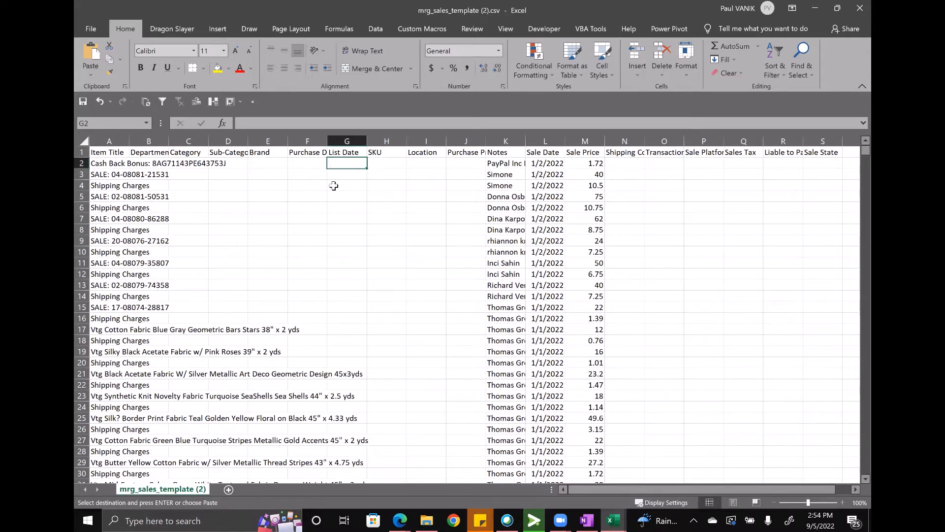
click(311, 163)
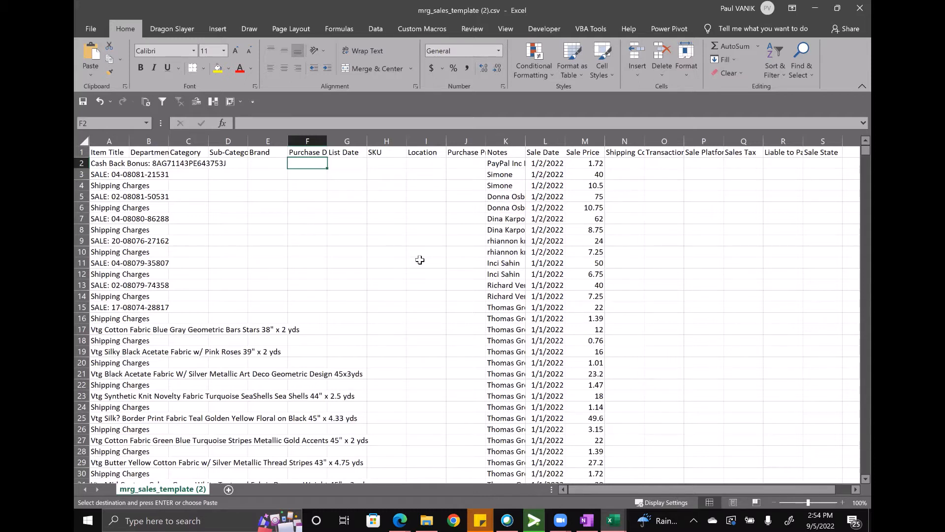
text(1/1/2022)
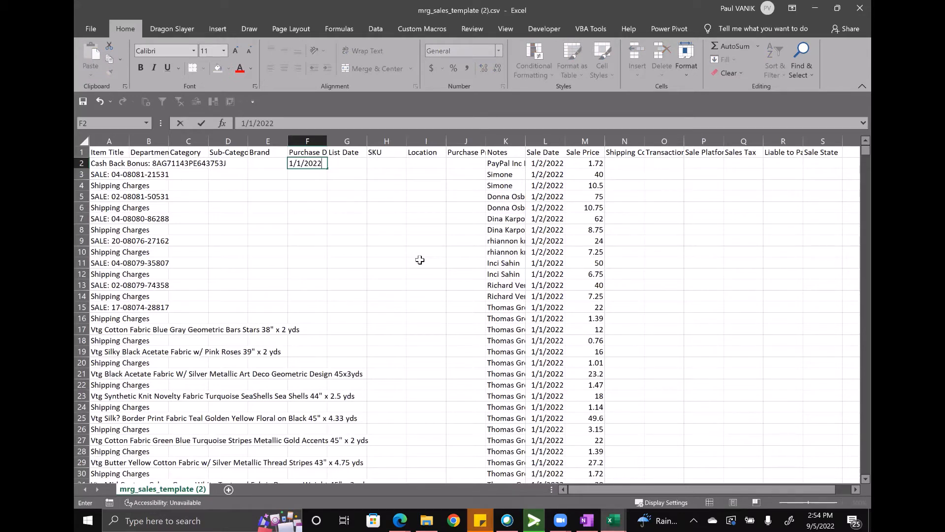
key(ctrl+Return)
Step: Copy the date in F2 down the Purchase Date column through row 2490, the last row of data
key(ctrl+c)
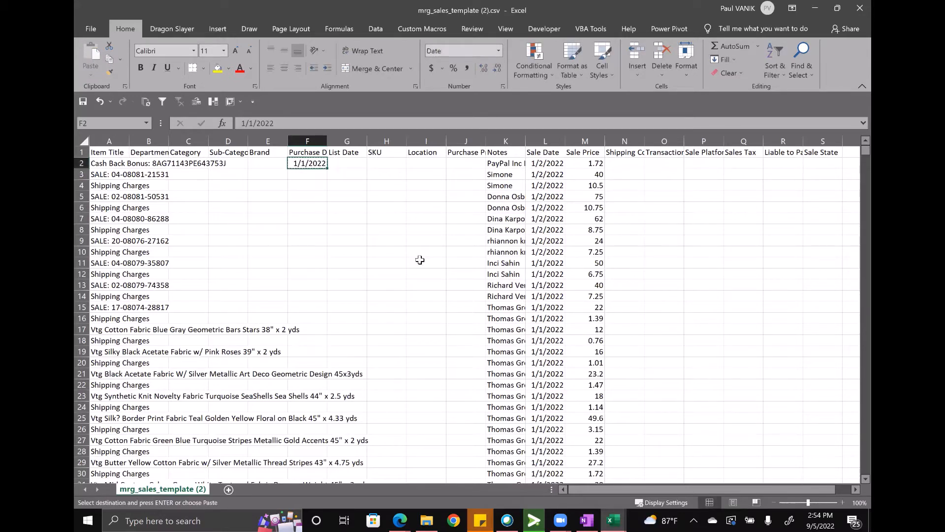
key(ctrl+Right)
key(ctrl+Down)
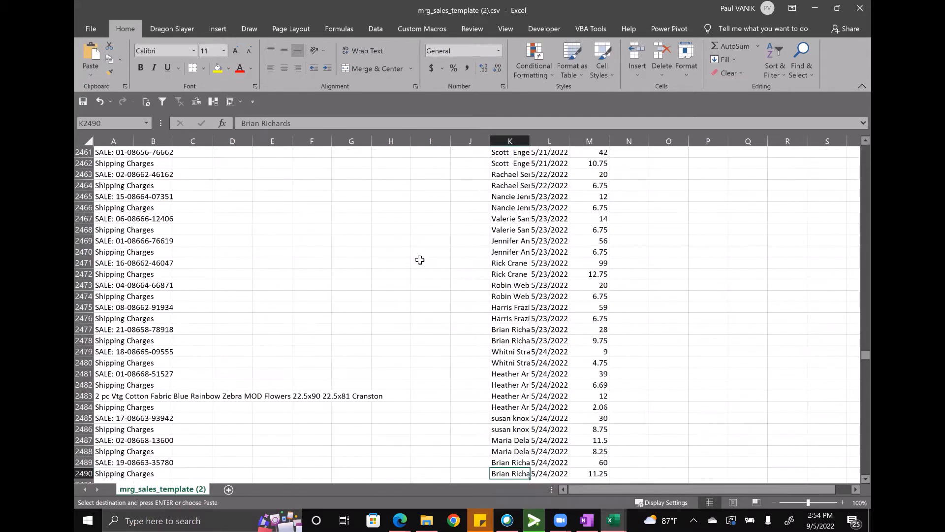
key(Left)
key(Left)
key(Left)
key(Left)
key(Left)
key(Left)
key(ctrl+shift+Up)
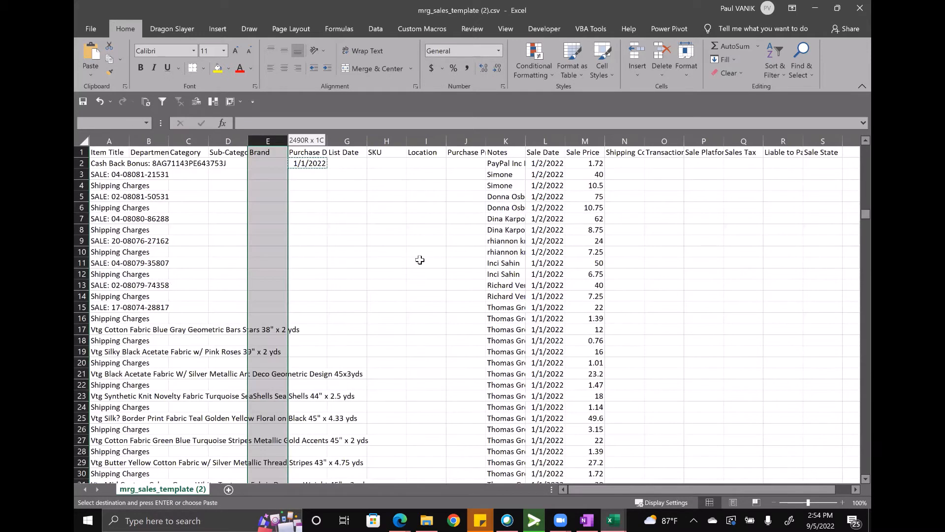
key(Right)
key(ctrl+shift+Up)
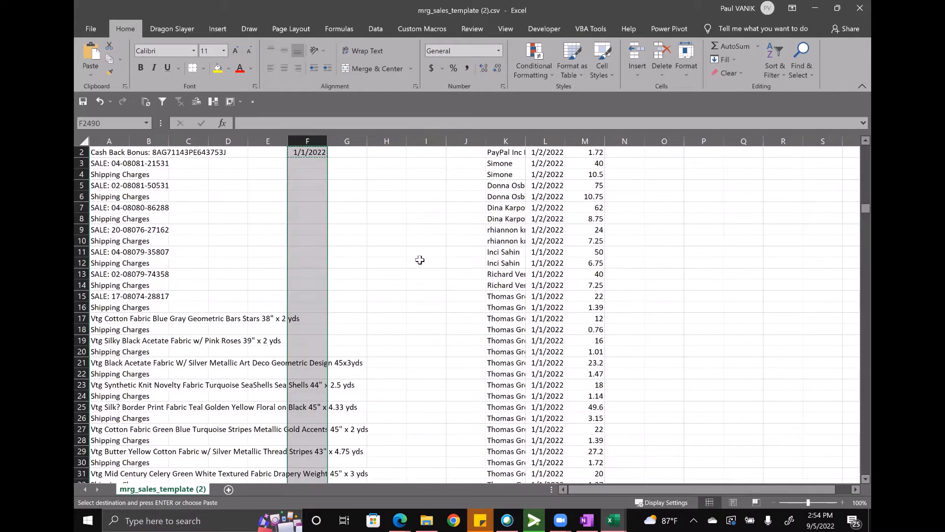
key(ctrl+v)
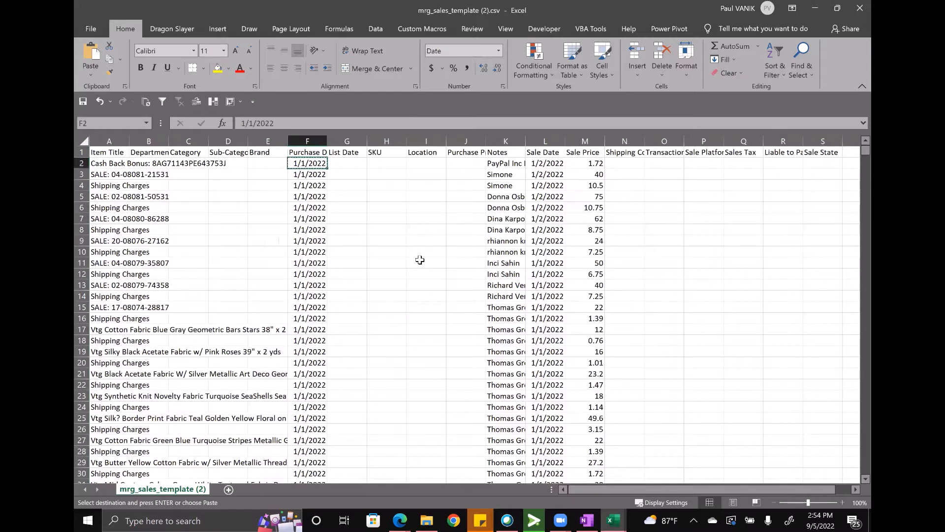
click(463, 164)
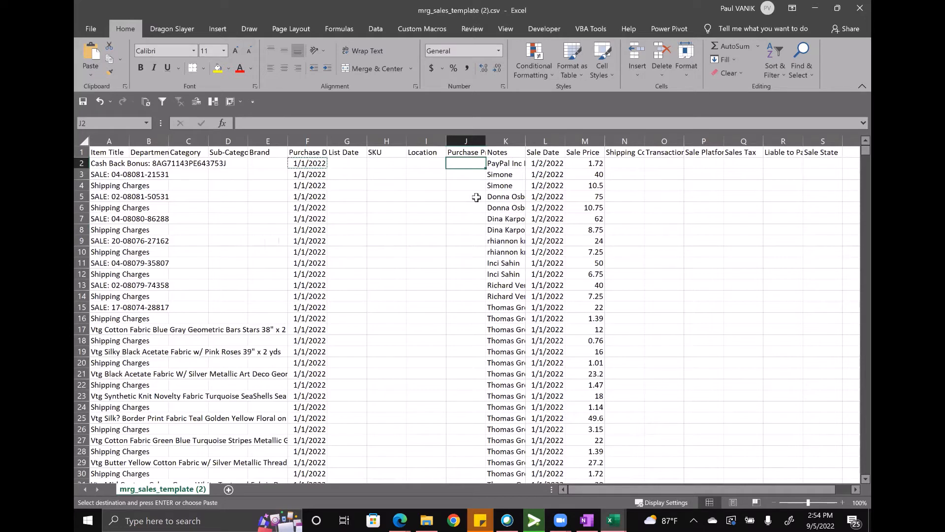
click(306, 165)
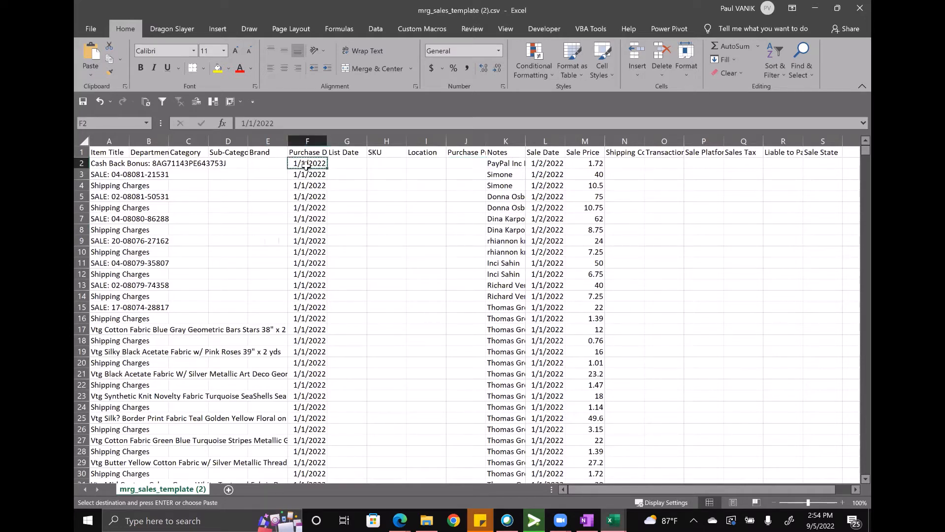
click(473, 162)
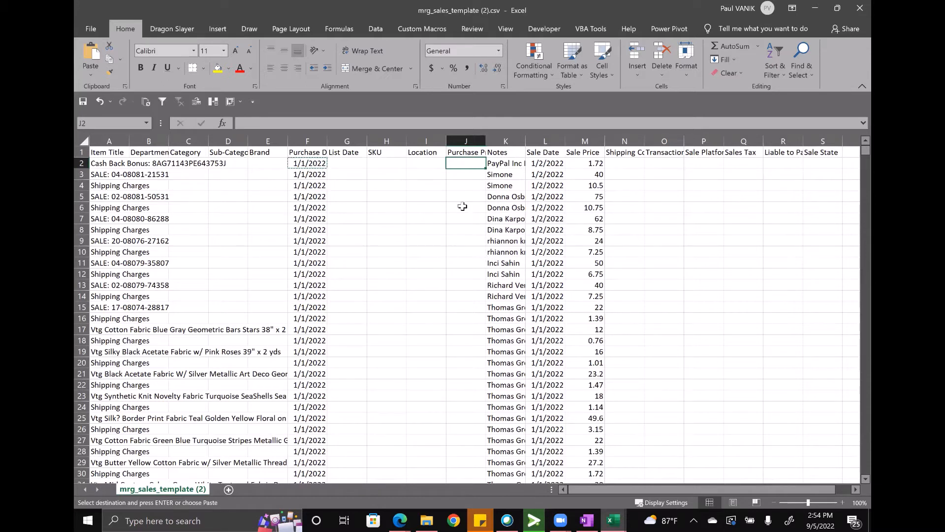
click(458, 250)
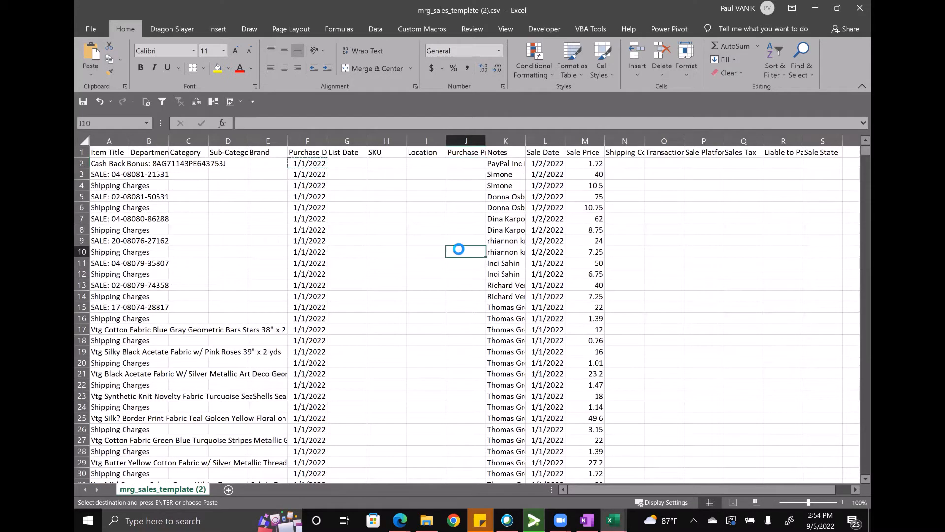
key(Escape)
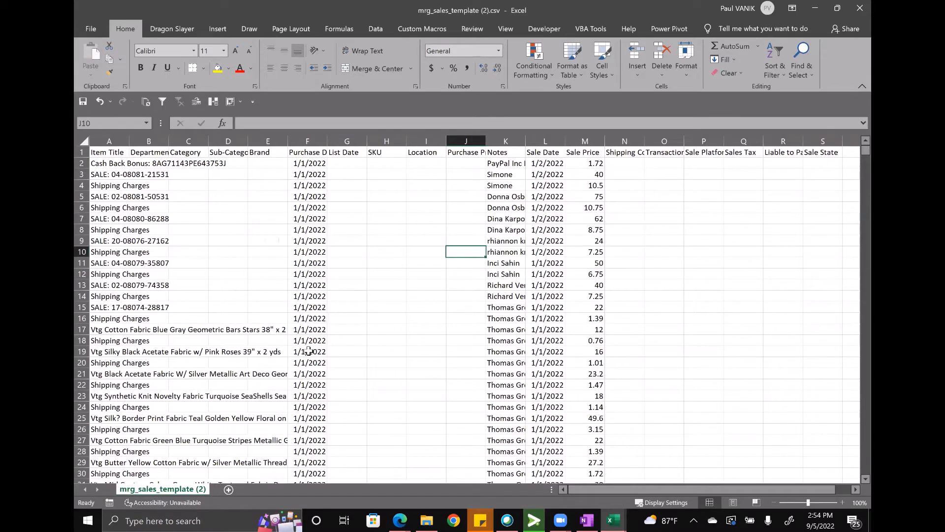
Step: Switch to My Reseller Genie and reopen the Upload Sales step for All Other Platforms in Initial Imports, advancing to the file selection
mouse_move(397, 518)
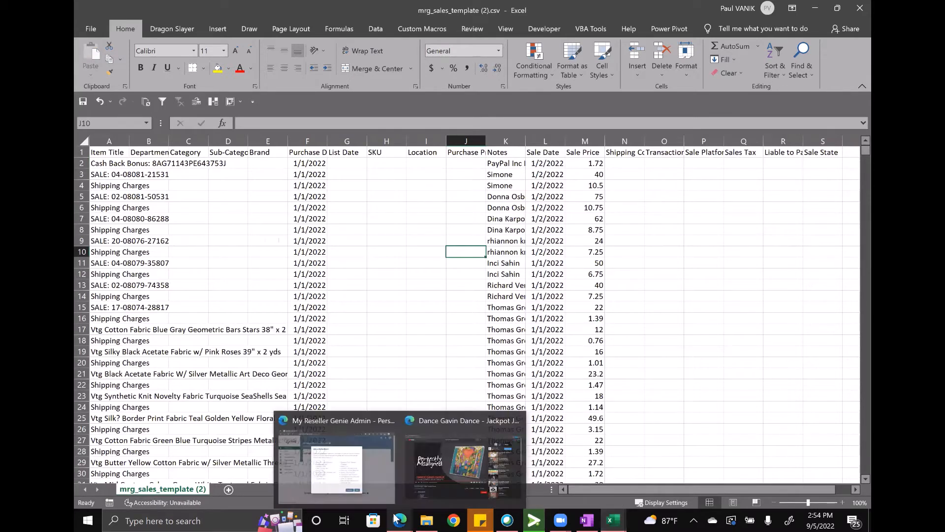
click(375, 471)
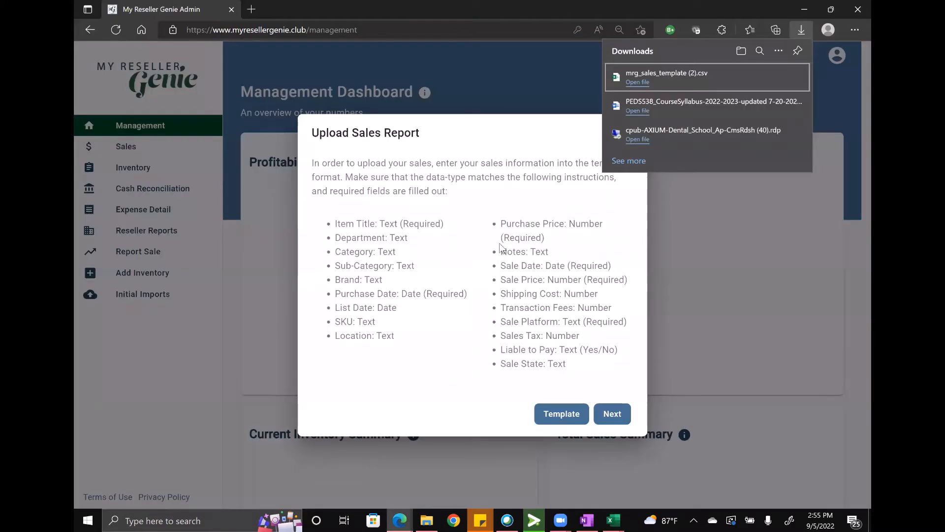
click(539, 291)
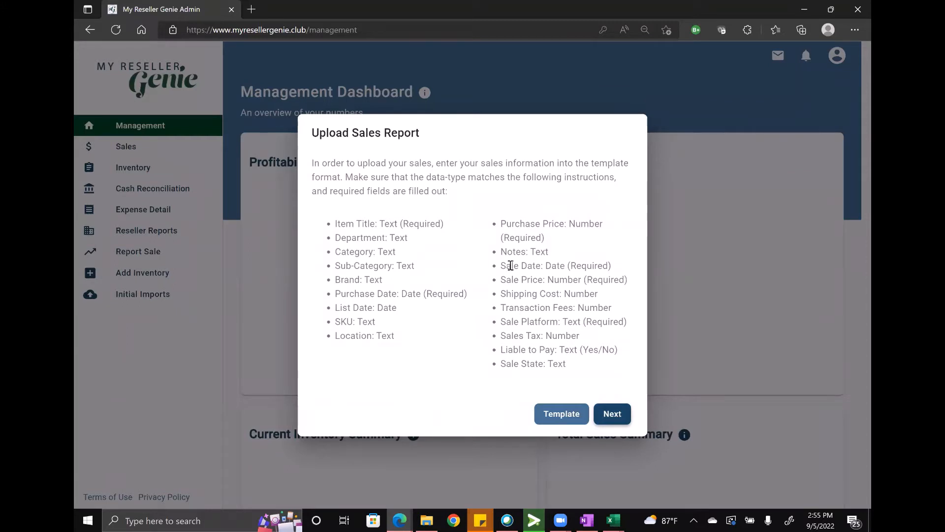
click(240, 348)
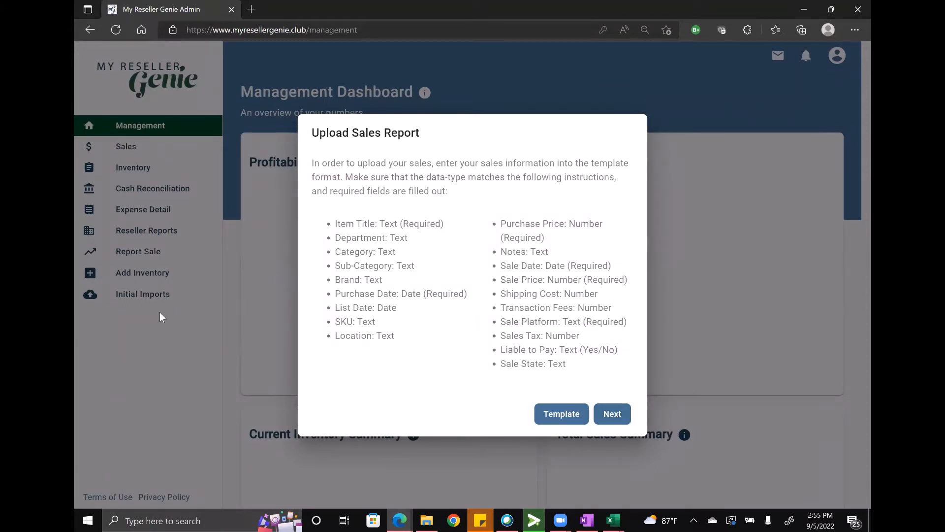
click(144, 295)
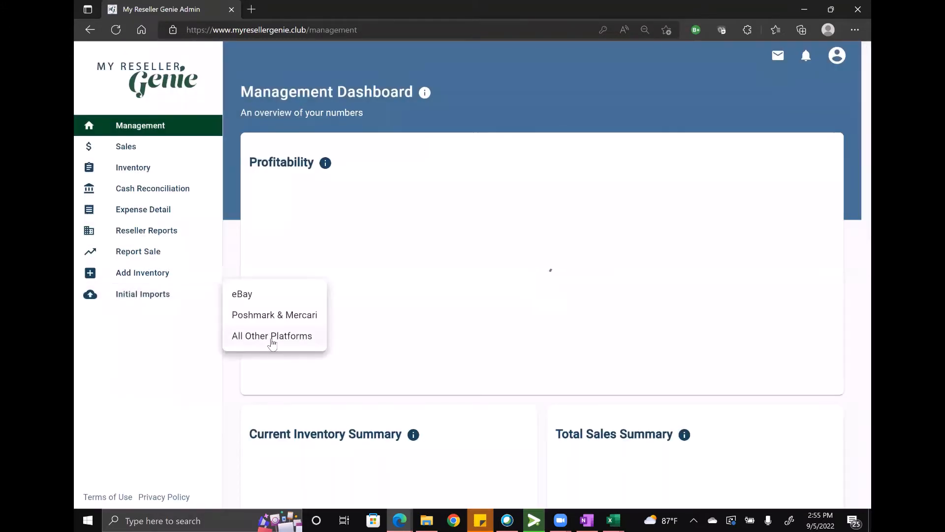
click(274, 338)
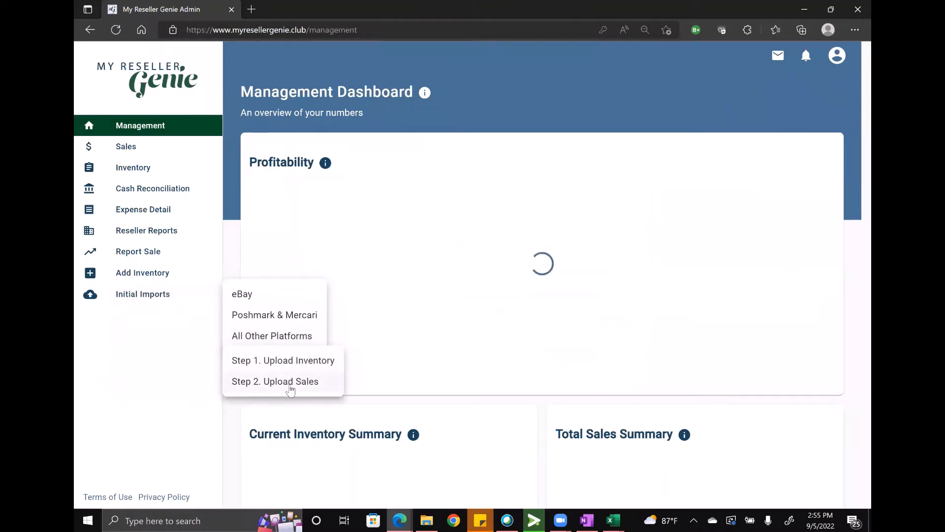
click(291, 383)
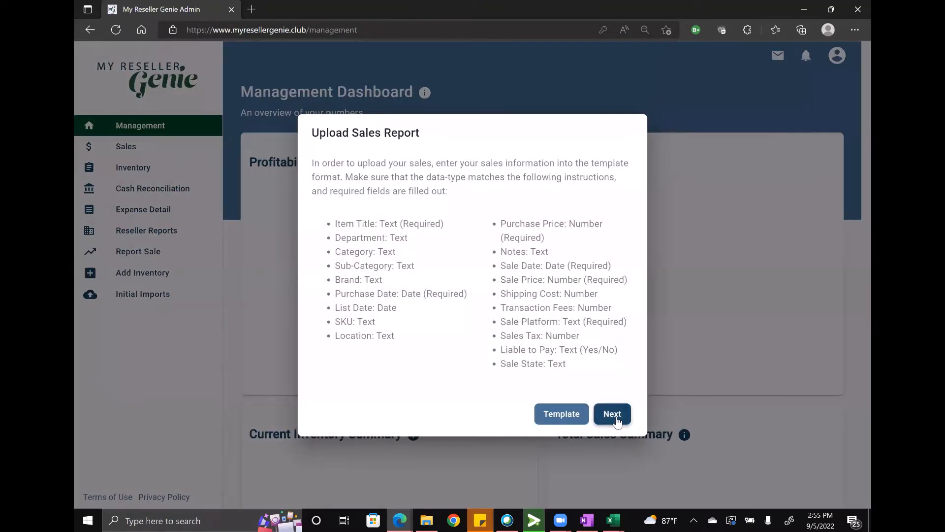
click(612, 413)
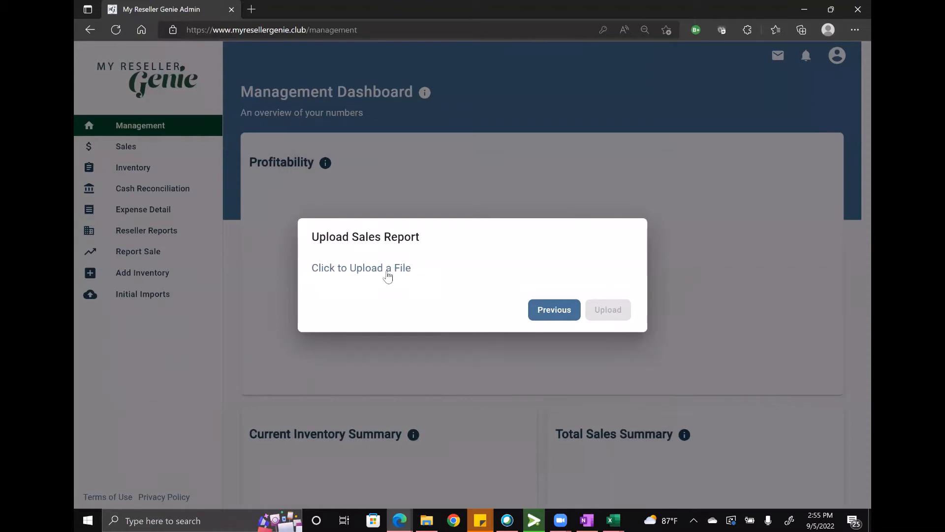
Step: Choose mrg_sales_template (2).csv from the Downloads folder as the sales report and upload it
click(365, 272)
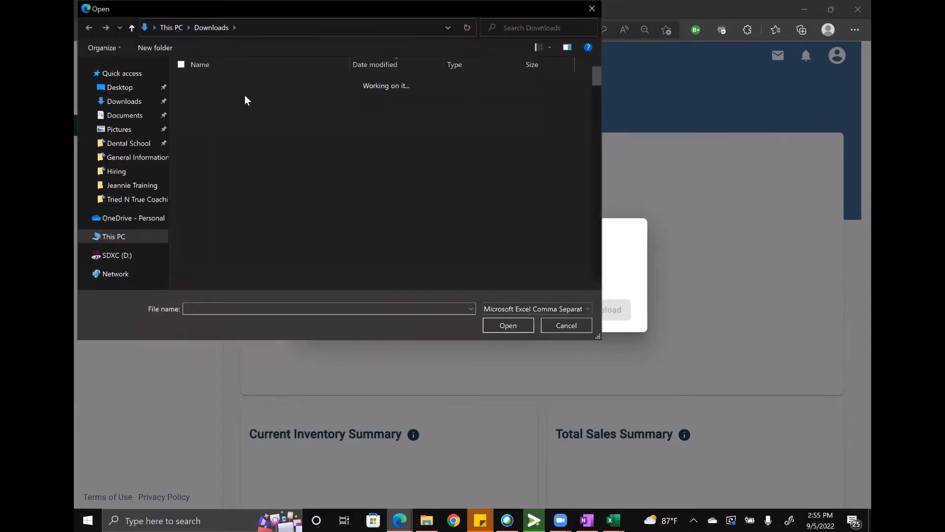
click(245, 96)
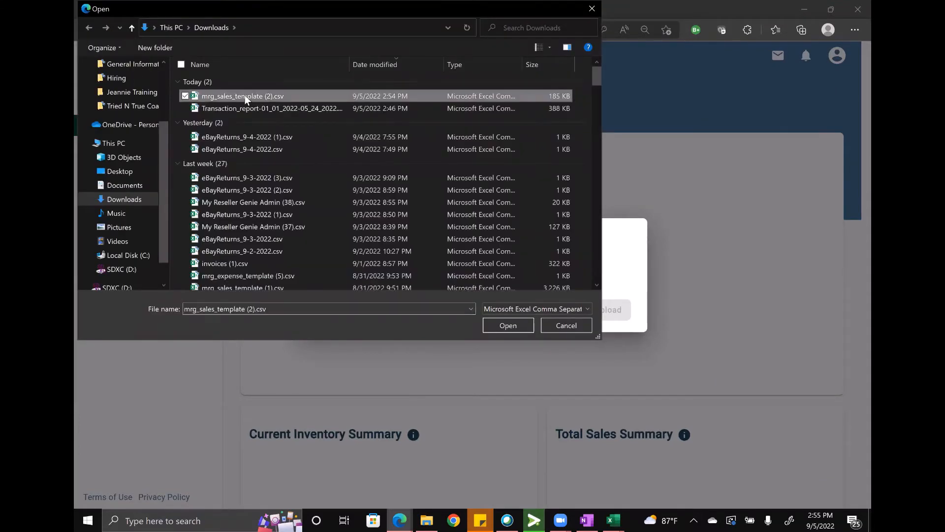
double_click(244, 95)
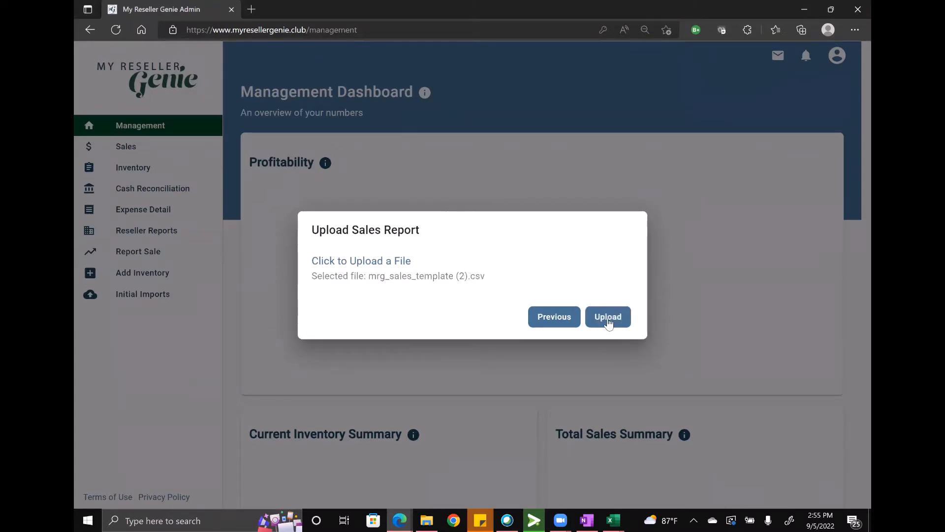
click(608, 323)
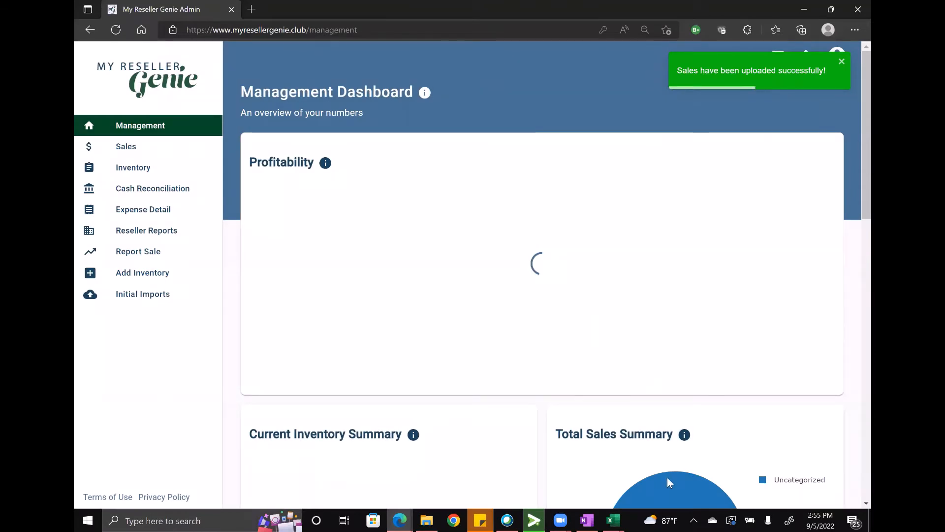
Step: Review the Total Sales Summary chart on the Management Dashboard
scroll(667, 478, down, 1)
scroll(677, 419, down, 2)
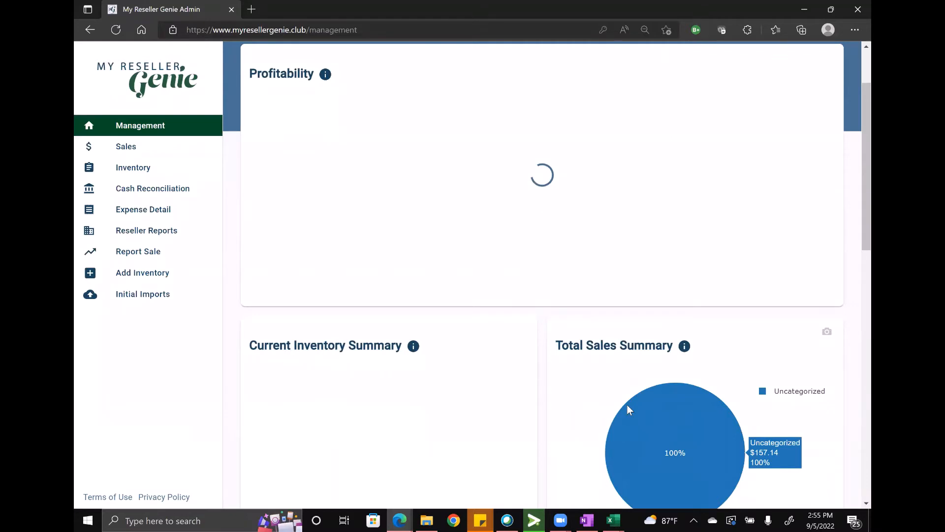
scroll(627, 404, up, 3)
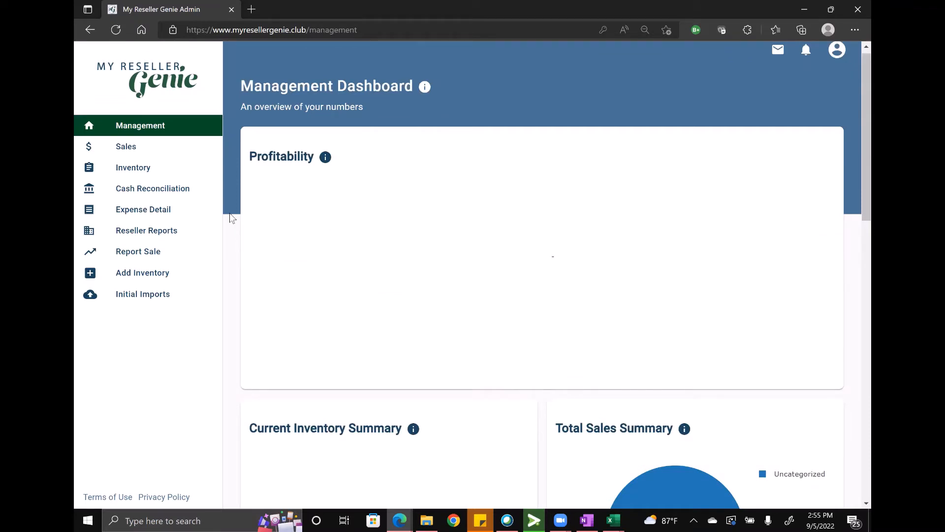
click(190, 196)
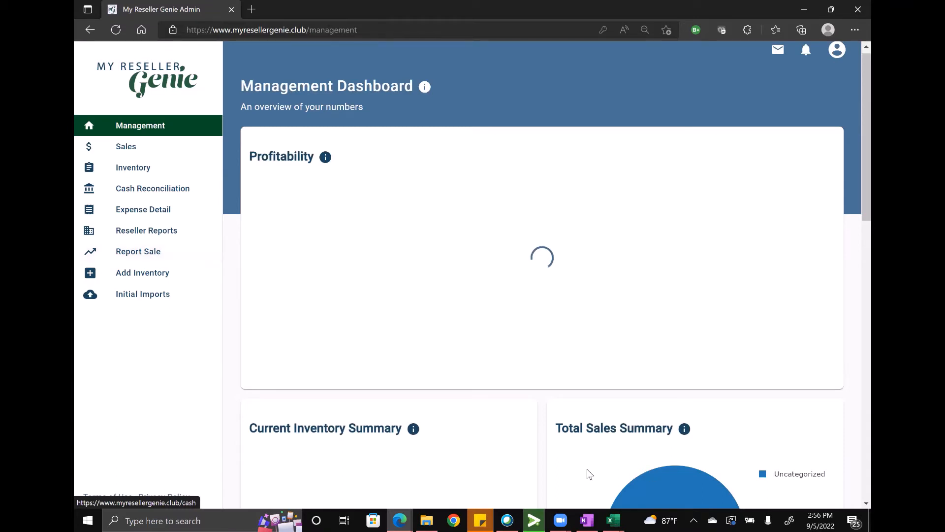
Step: Switch to Excel, close the sales template and select all categories in the transaction report's Category filter
click(613, 520)
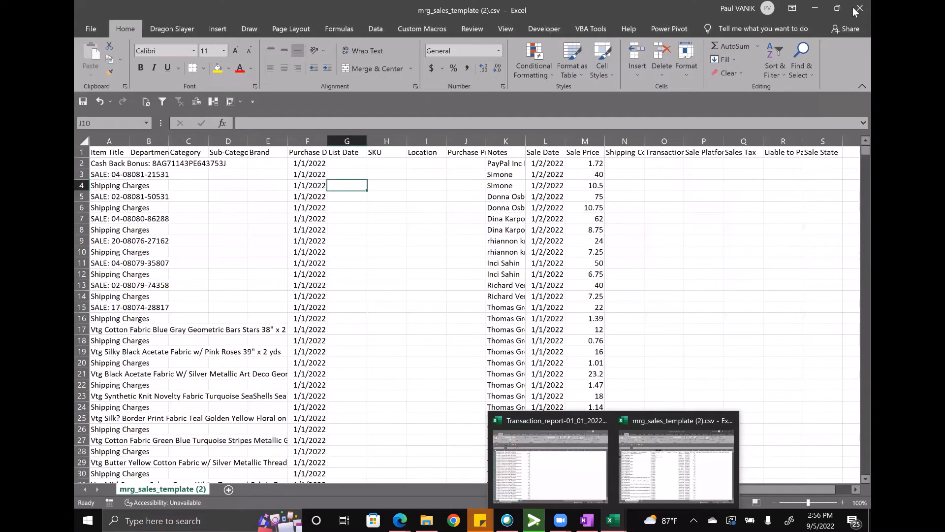
click(857, 8)
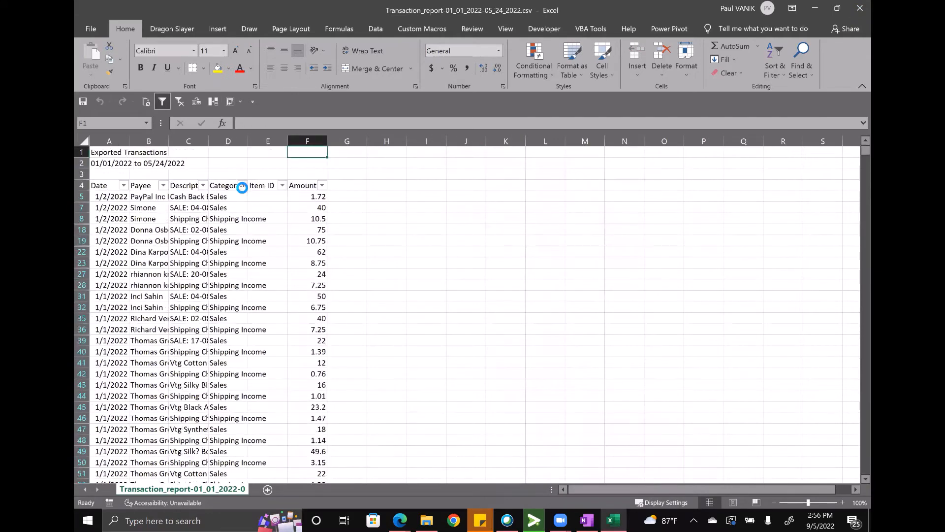
click(243, 186)
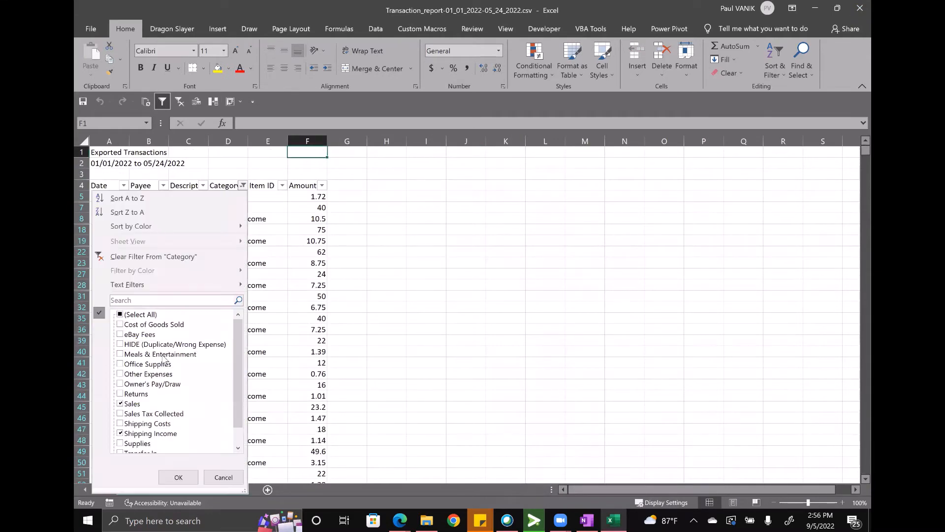
click(120, 314)
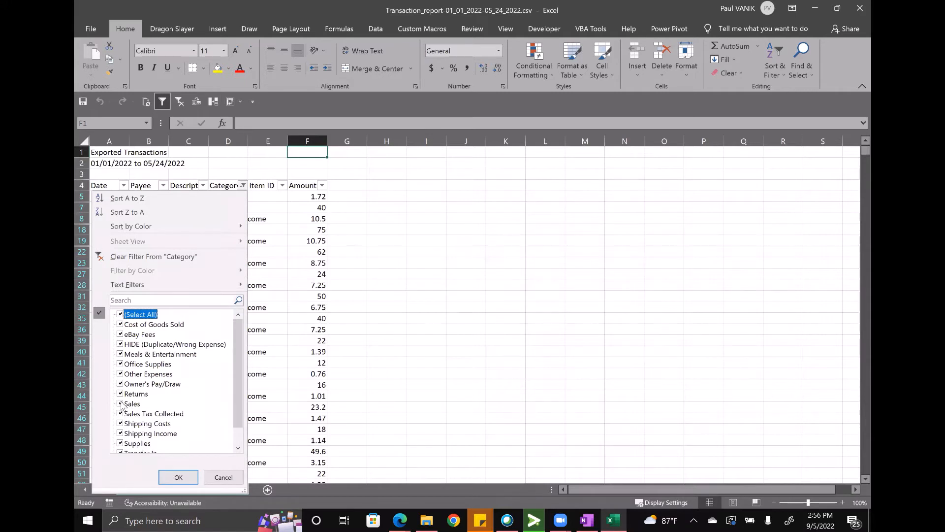
Step: Exclude Sales, Shipping Income, Transfer In, Transfer Out, Sales Tax Collected, Returns and HIDE (Duplicate/Wrong Expense) from the Category filter and apply it
scroll(147, 419, down, 1)
click(132, 384)
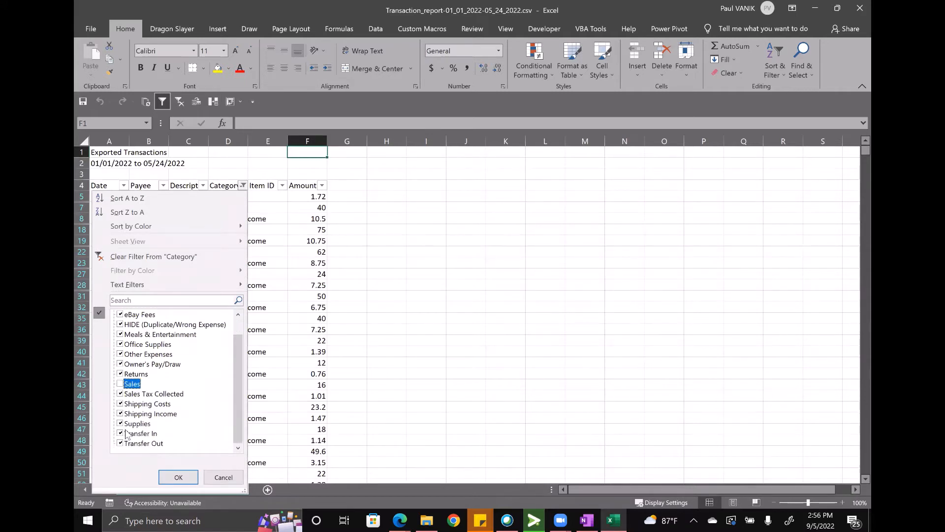
click(187, 414)
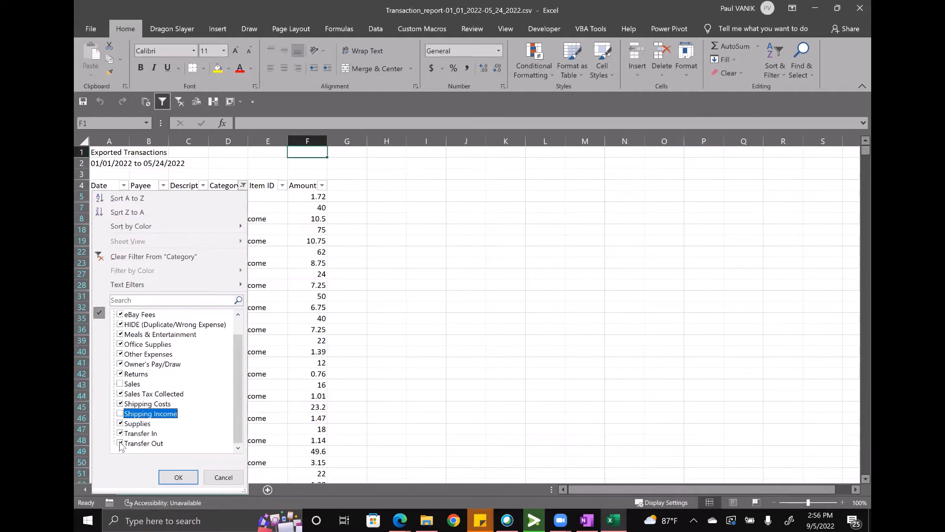
click(183, 432)
key(Down)
key(space)
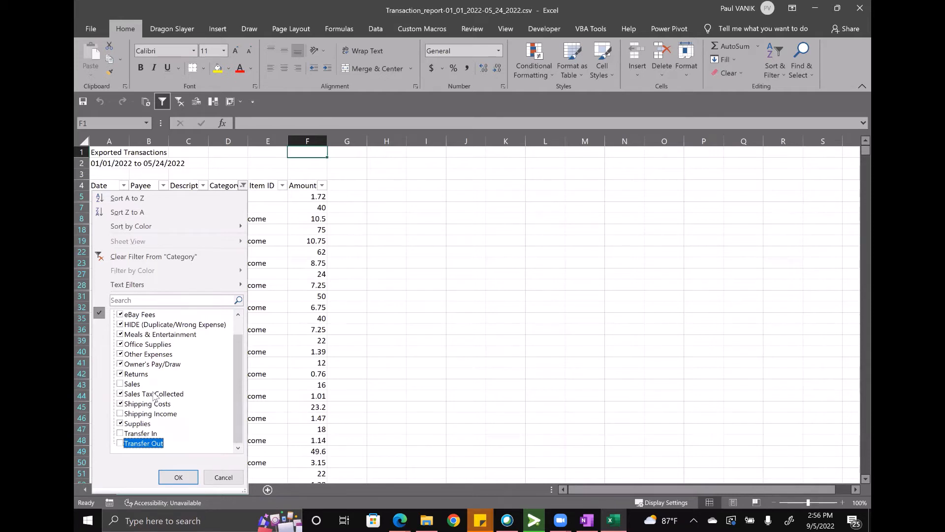
click(121, 393)
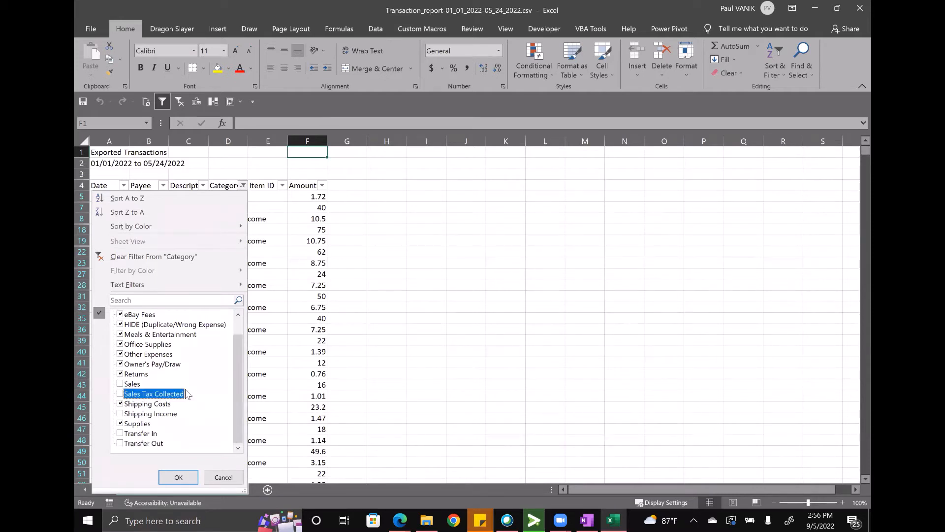
click(121, 374)
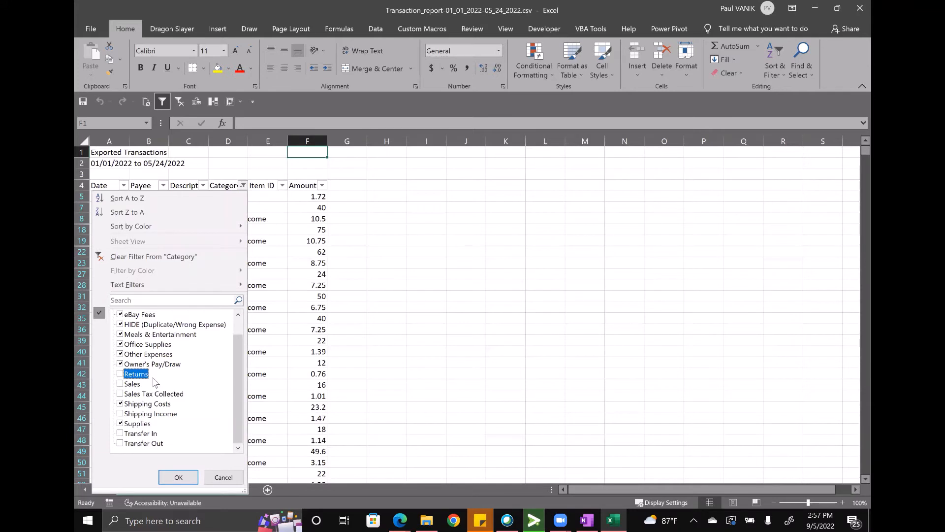
scroll(123, 347, up, 1)
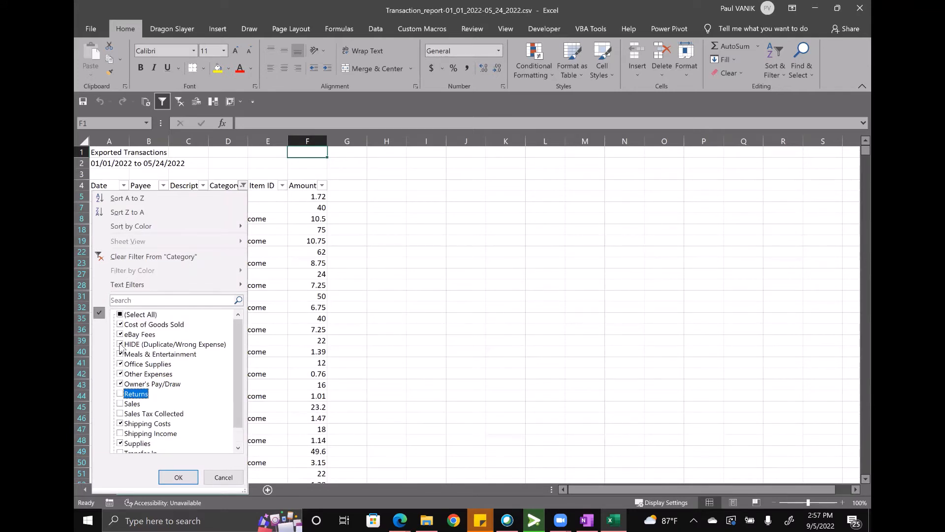
click(121, 344)
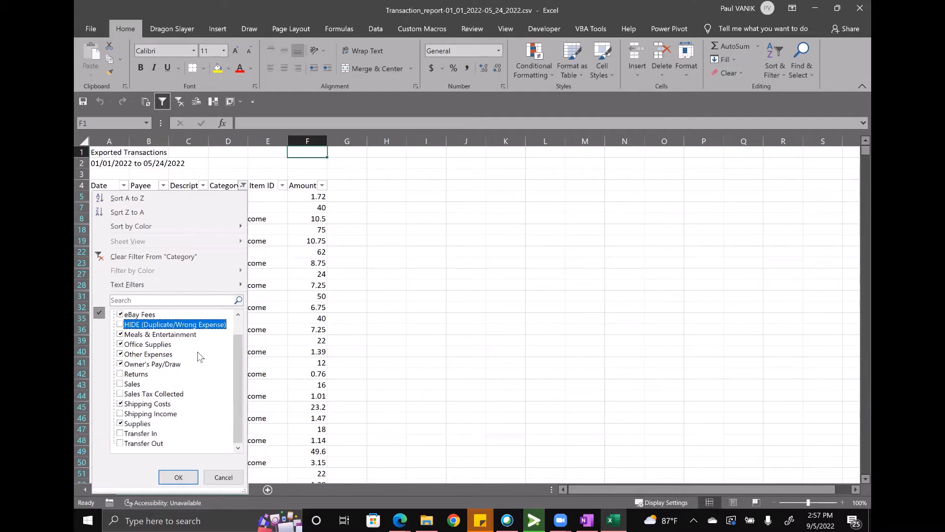
click(180, 478)
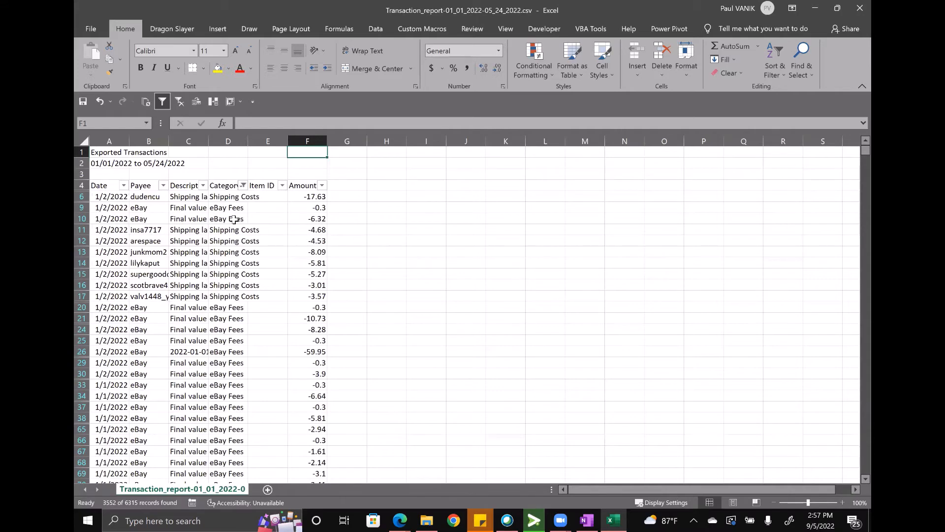
click(234, 219)
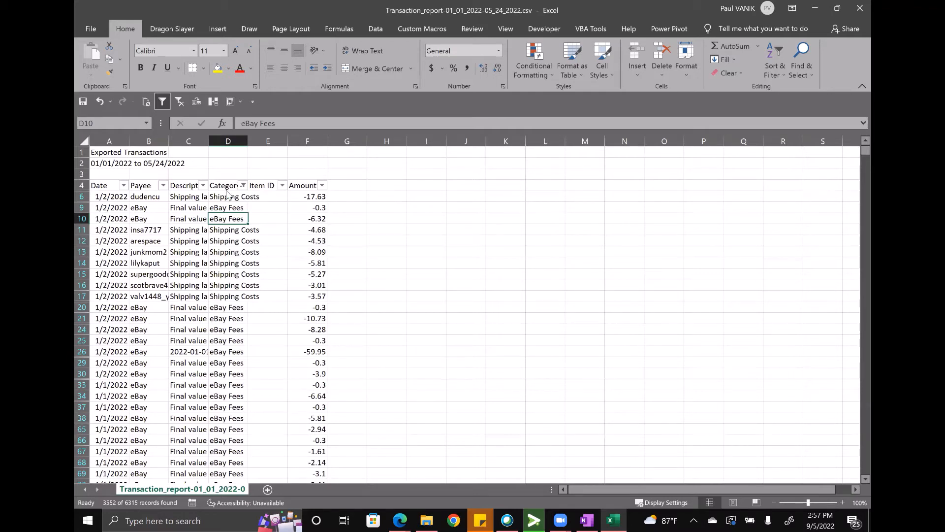
Step: Switch to My Reseller Genie and start a bulk expenses upload from Expense Detail
key(alt+Tab)
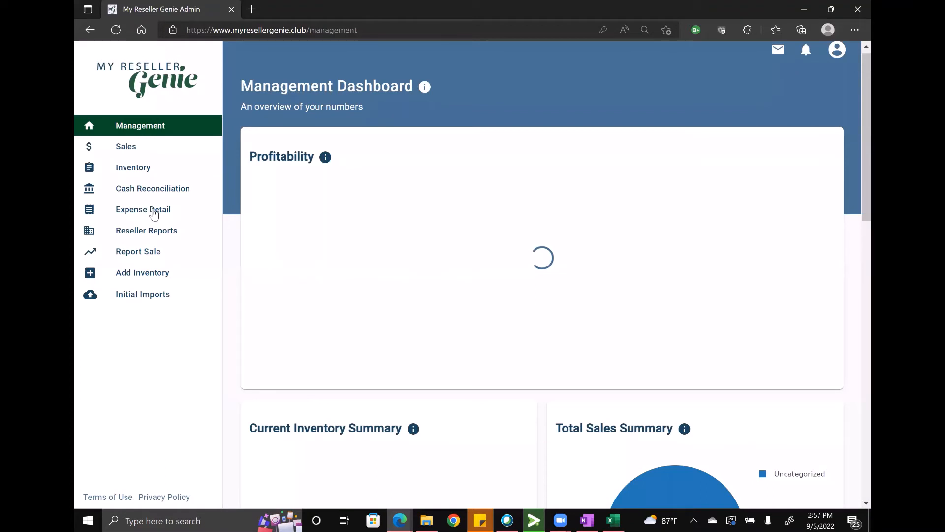
click(154, 212)
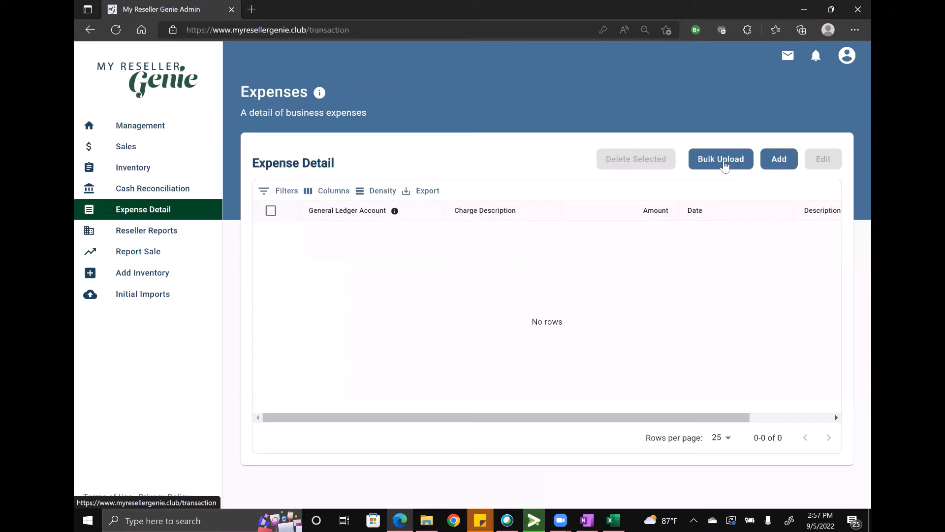
click(724, 165)
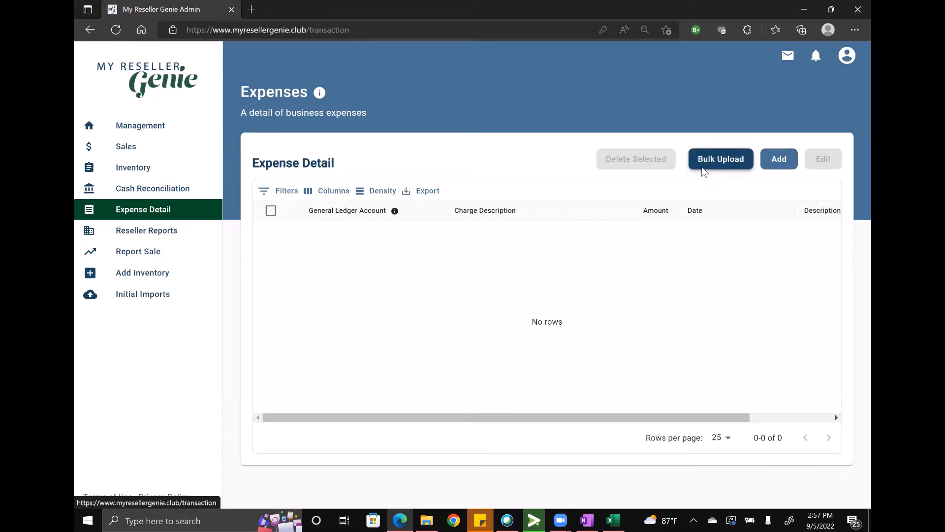
click(704, 158)
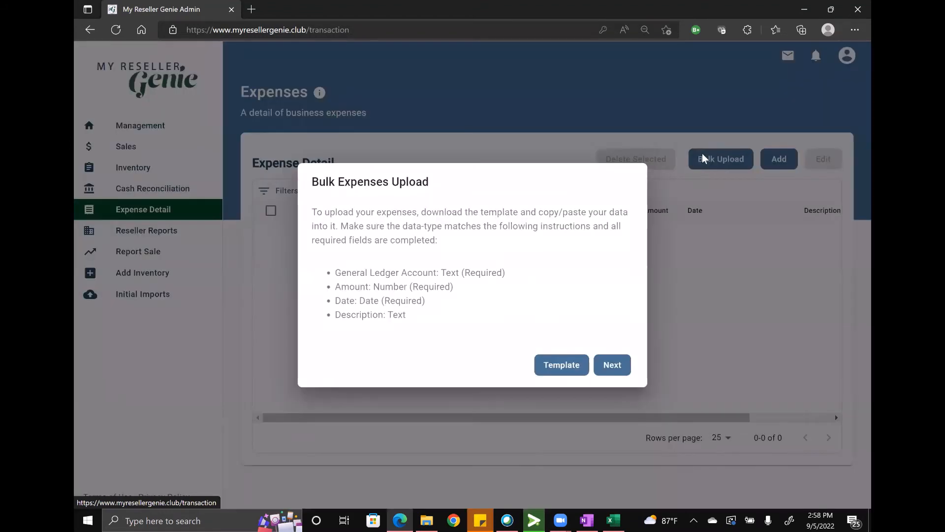
Step: Download the expense template and open it in Excel, then return to the transaction report
click(556, 374)
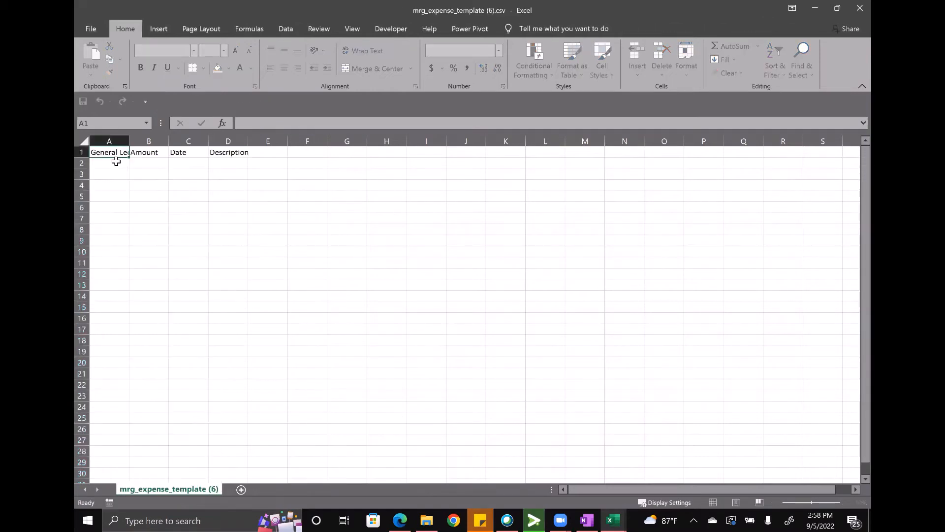
click(109, 149)
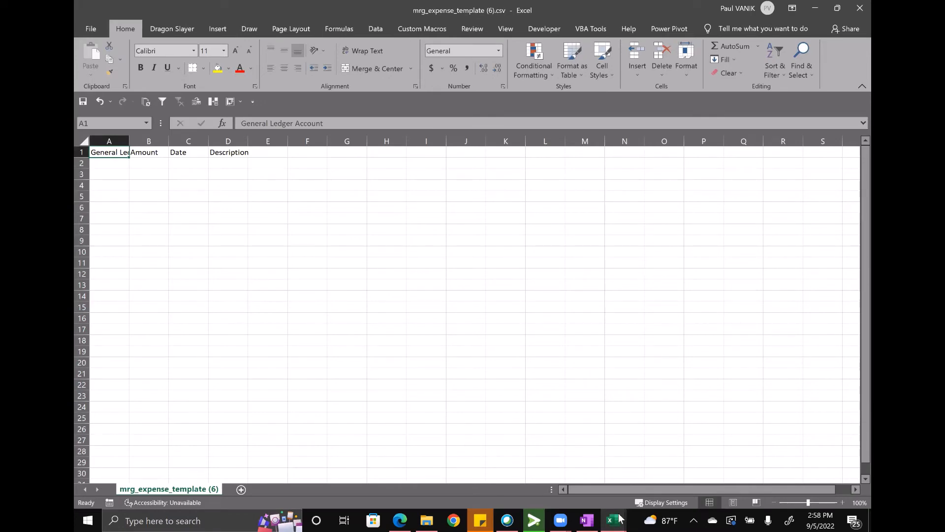
mouse_move(619, 518)
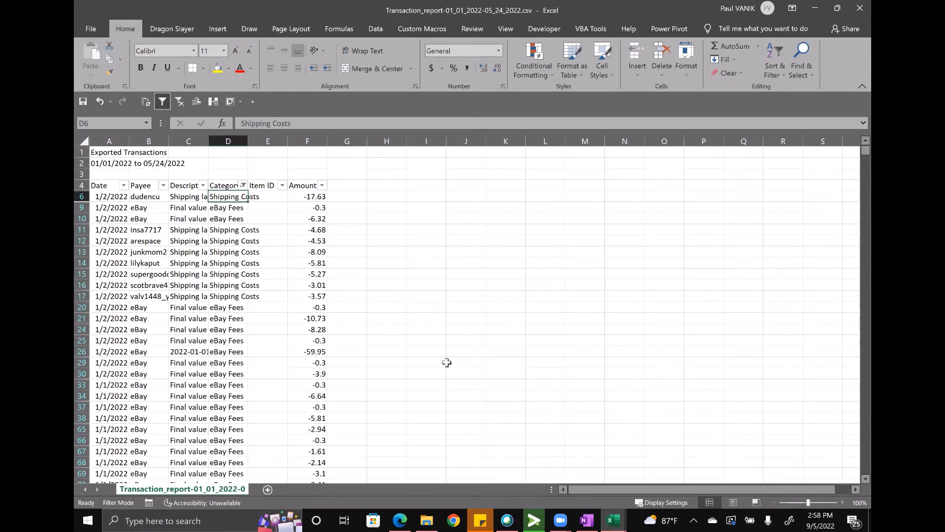
Step: Copy the filtered Category values from the transaction report into the expense template's General Ledger Account column, starting at A2
key(ctrl+shift+Down)
key(ctrl+c)
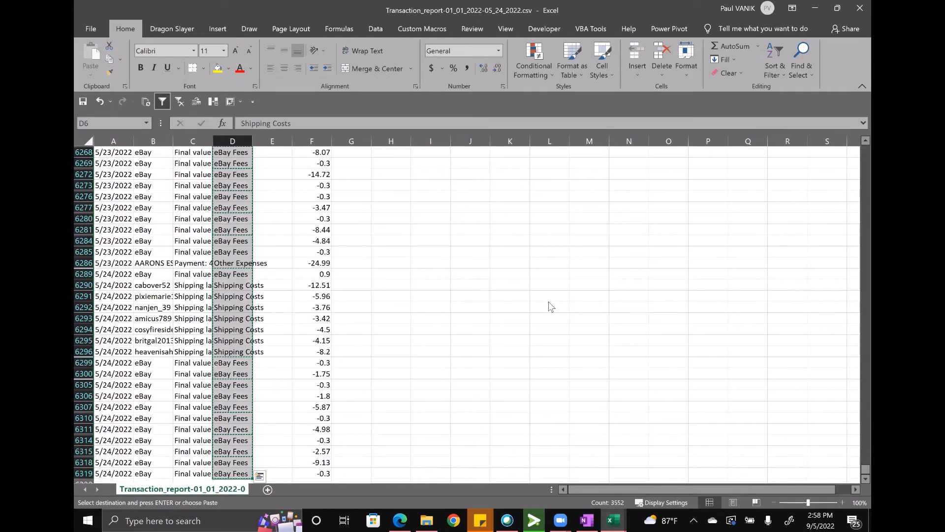
key(super+0)
click(676, 465)
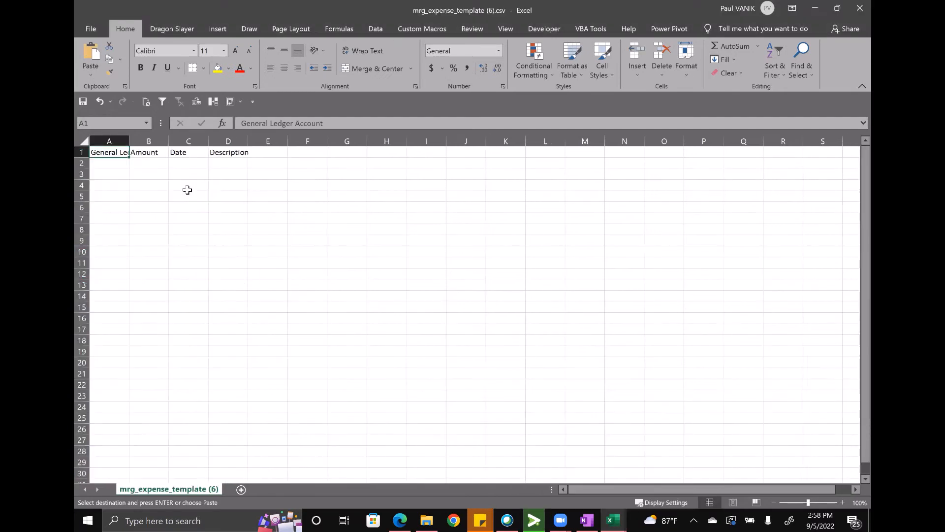
key(Down)
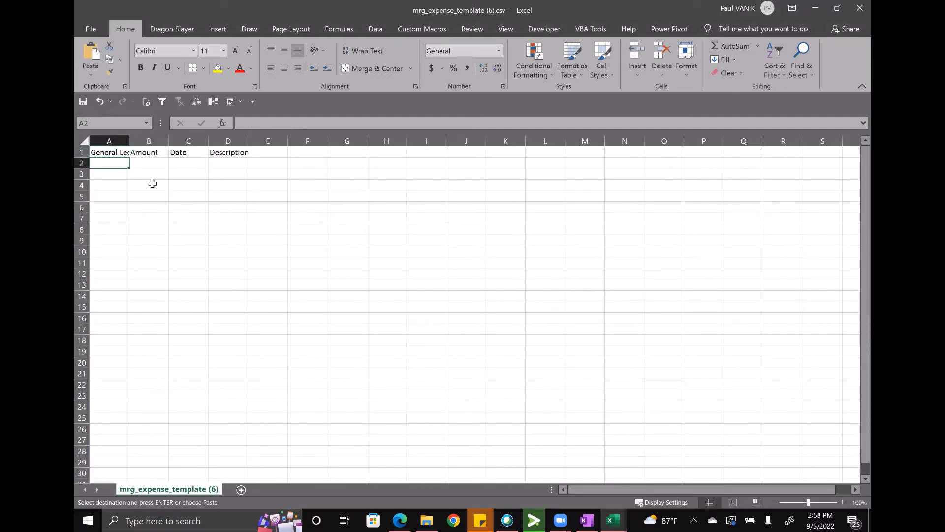
key(Return)
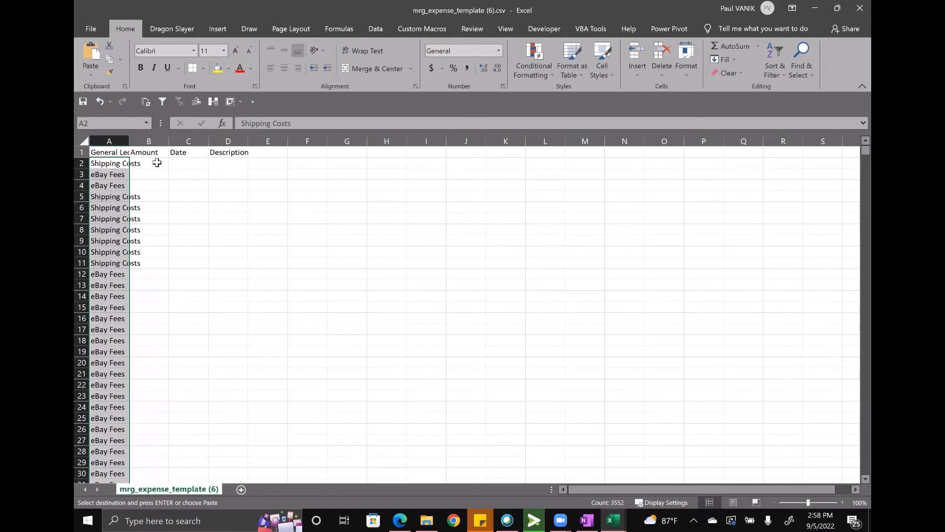
Step: Copy the filtered Amount values from the transaction report into empty column E of the expense template, starting at E2
key(Right)
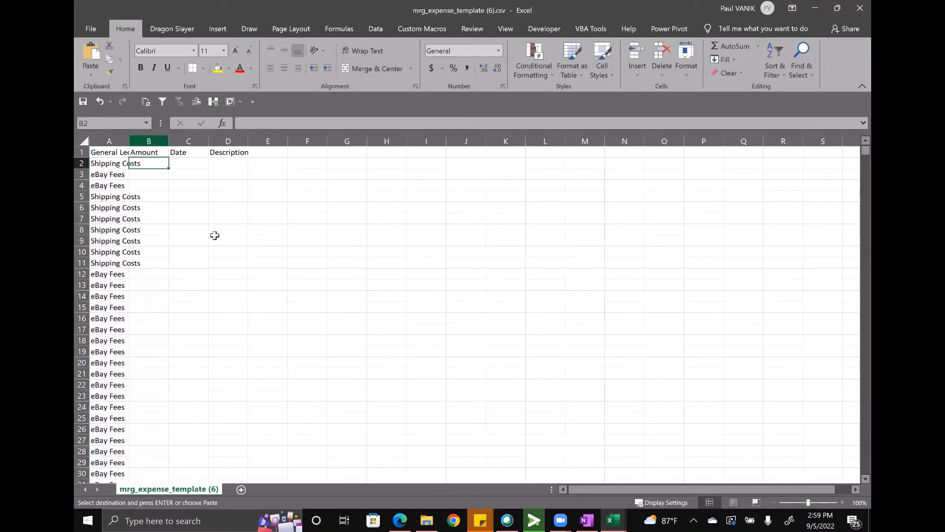
click(536, 453)
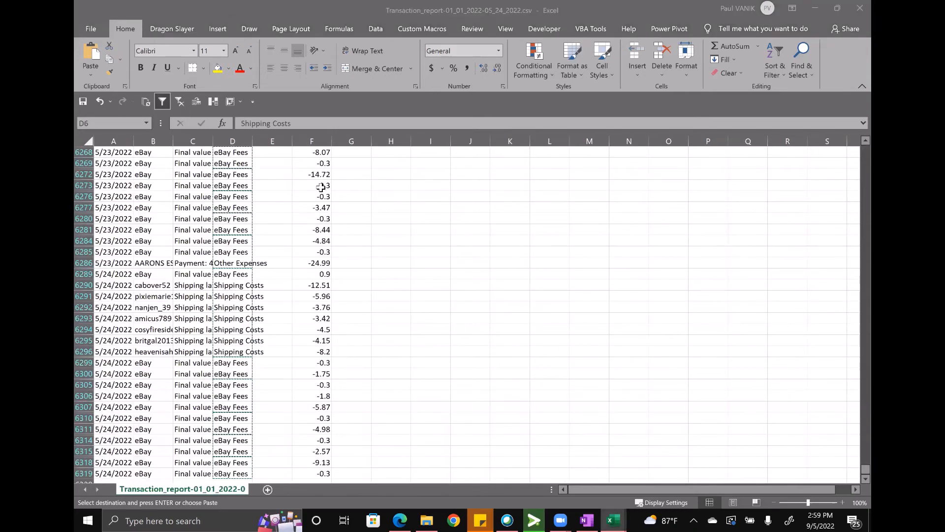
click(322, 187)
key(ctrl+Up)
key(ctrl+Up)
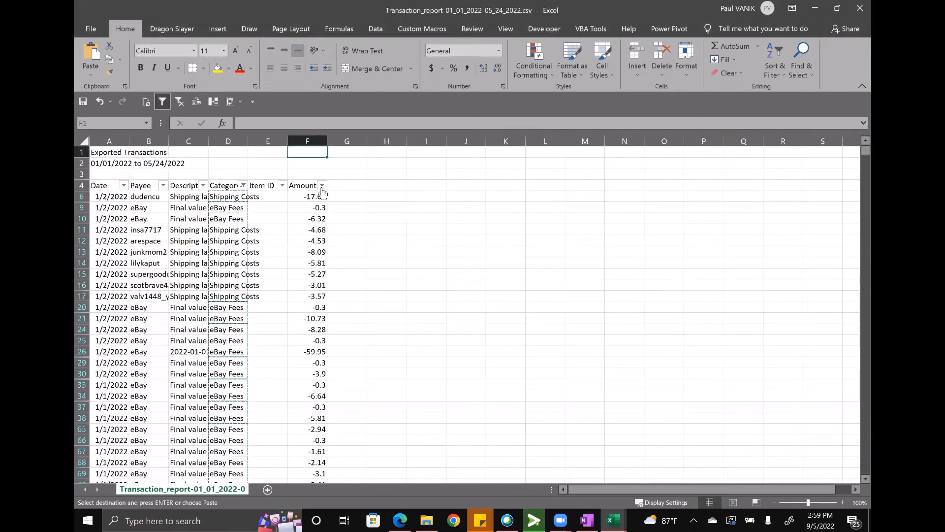
click(322, 193)
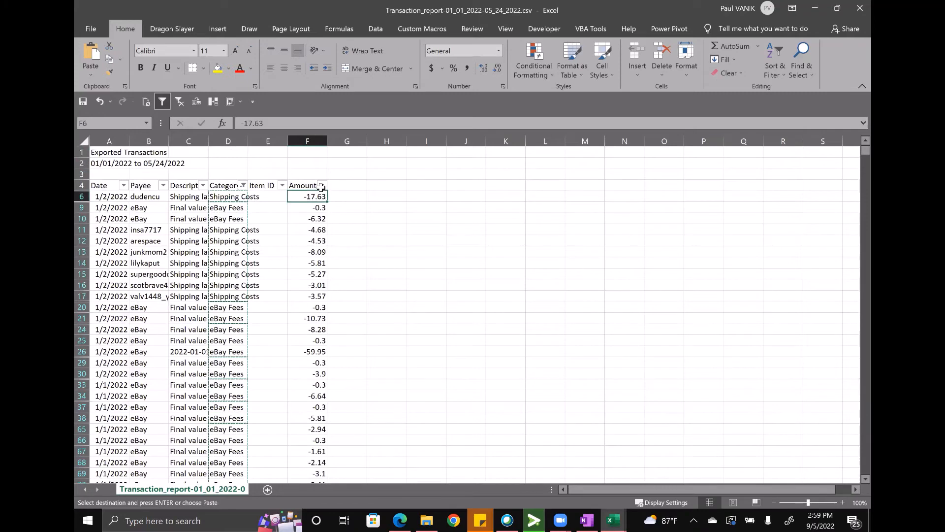
key(ctrl+shift+Down)
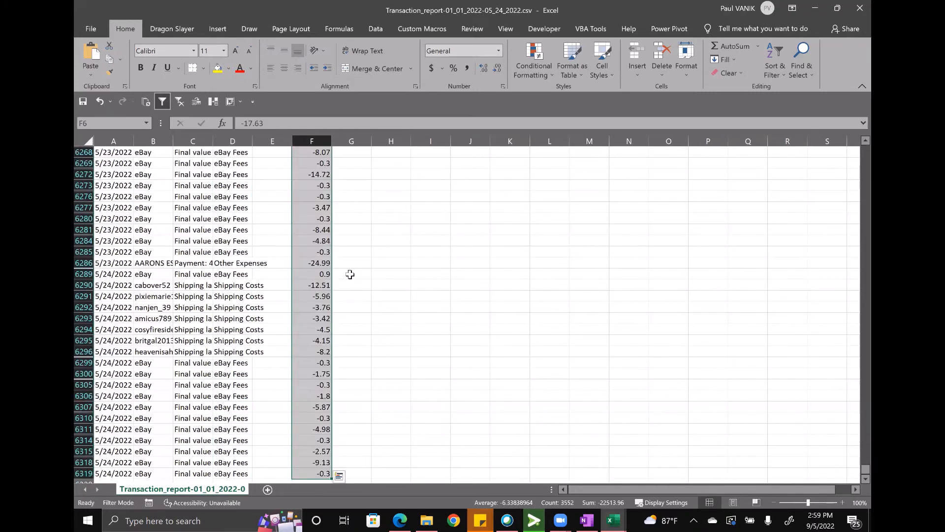
key(ctrl+c)
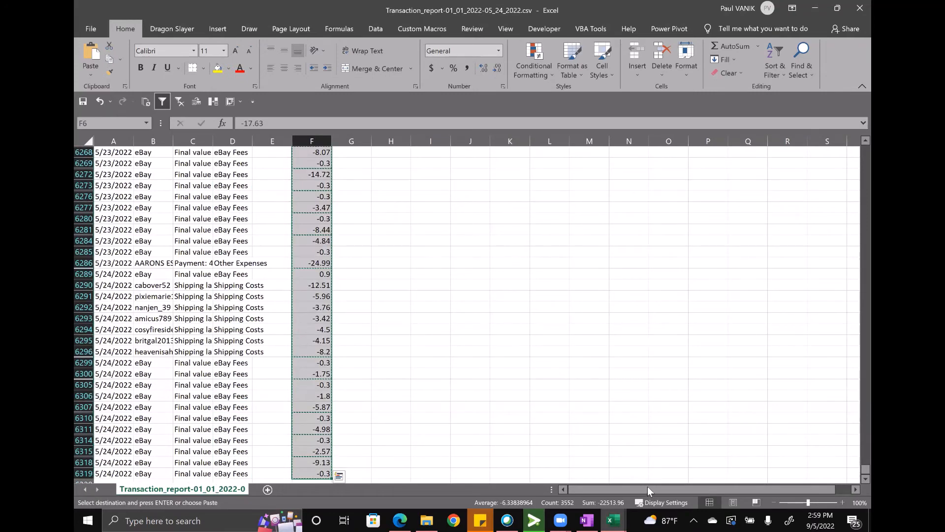
click(611, 518)
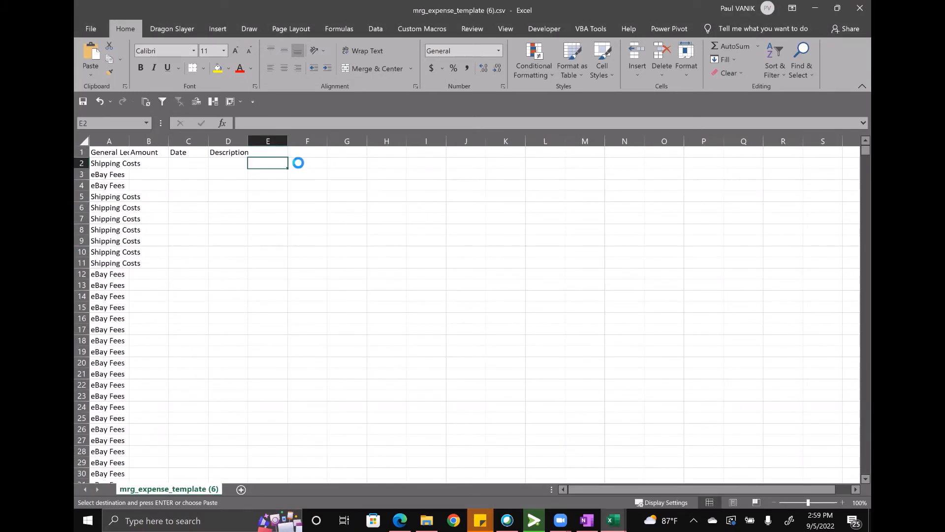
key(Return)
key(ctrl+c)
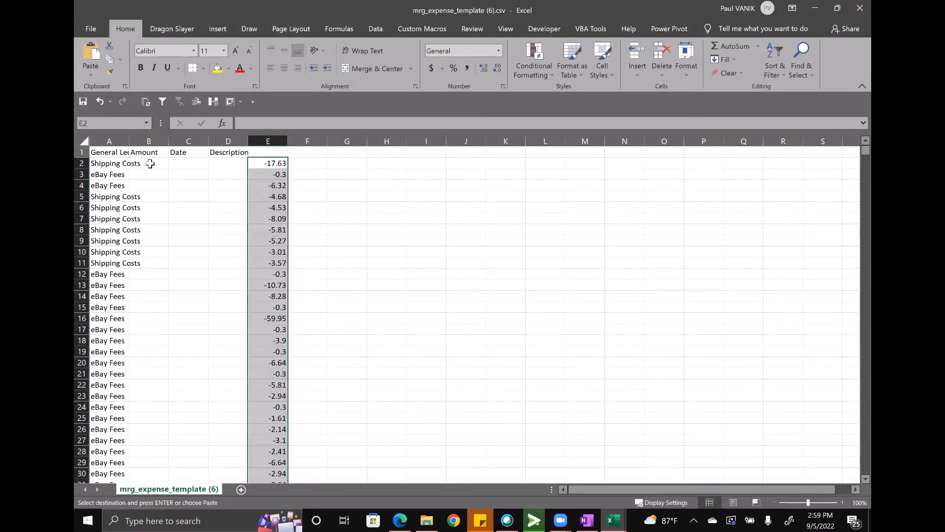
key(ctrl+v)
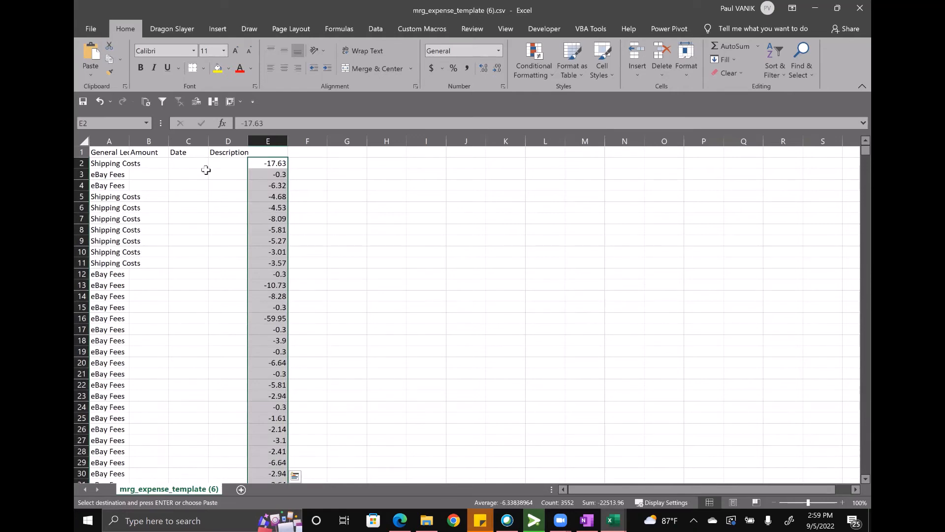
Step: Enter a formula in B2 of the Amount column that reverses the sign of E2
key(Left)
key(Left)
key(Left)
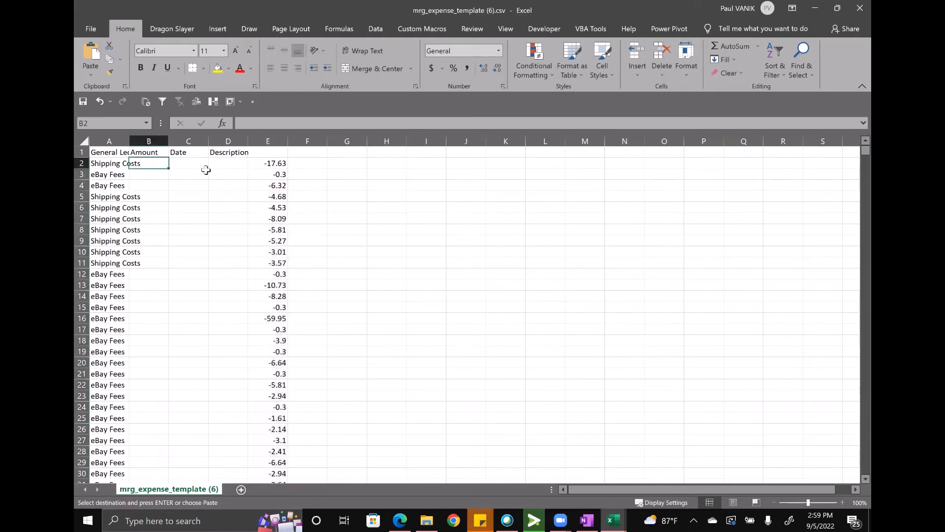
text(-)
click(270, 164)
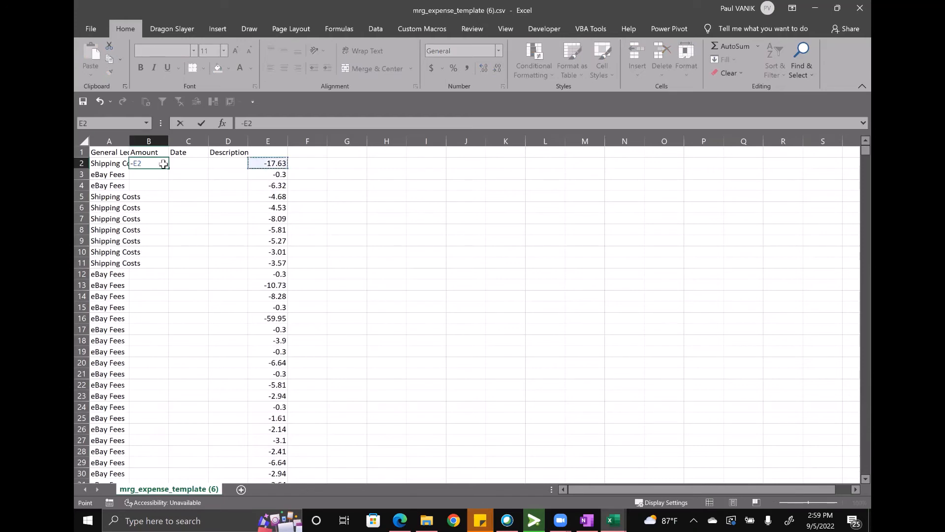
key(Return)
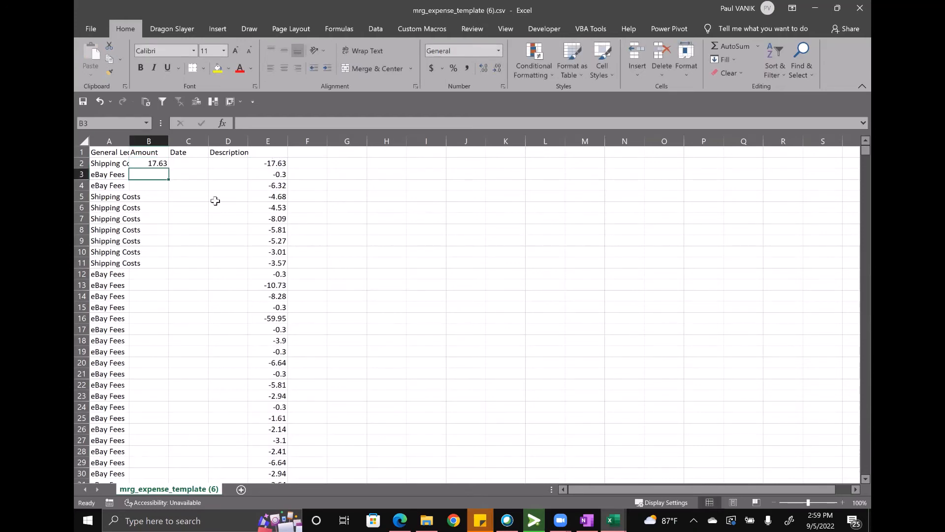
Step: Copy the sign-reversing formula from B2 down the Amount column to B3553, the last row with a category
key(Up)
key(Right)
key(Right)
key(Right)
key(Left)
key(Left)
key(Left)
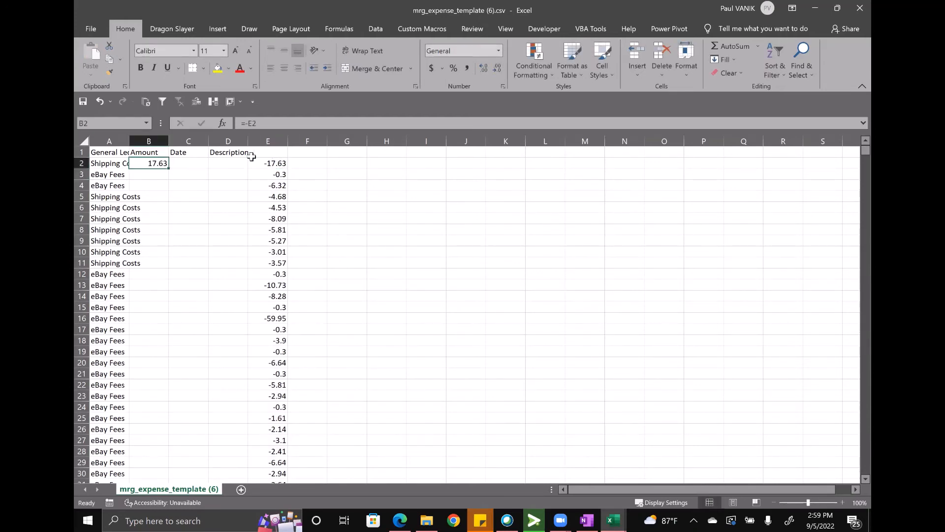
key(ctrl+c)
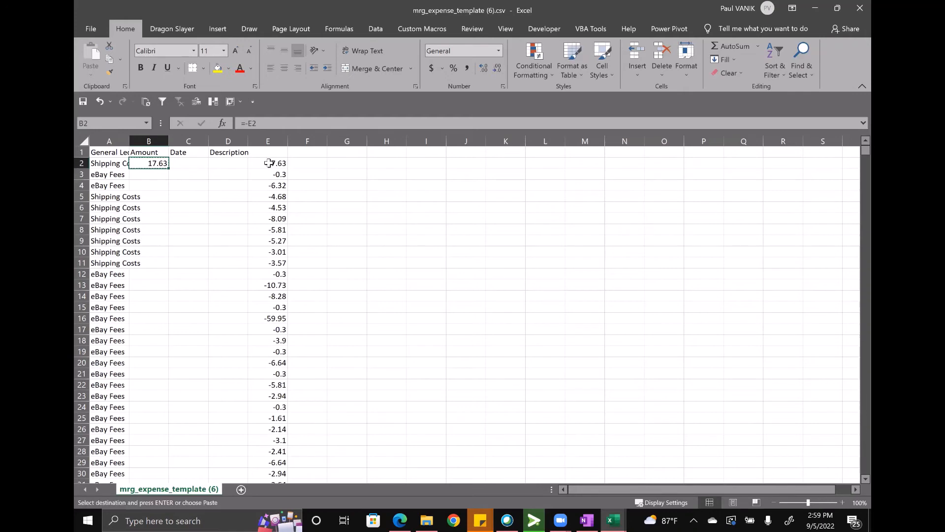
key(Left)
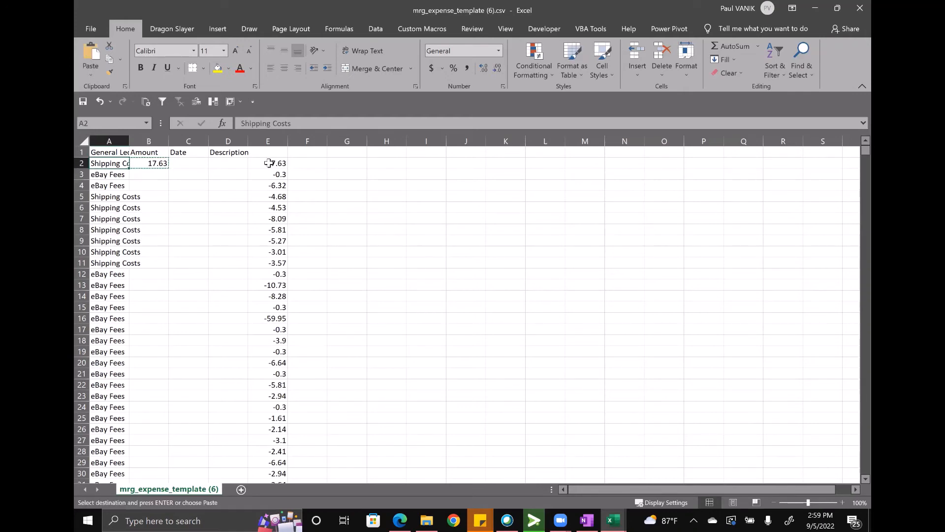
key(ctrl+Down)
key(Right)
key(ctrl+shift+Up)
key(shift+Down)
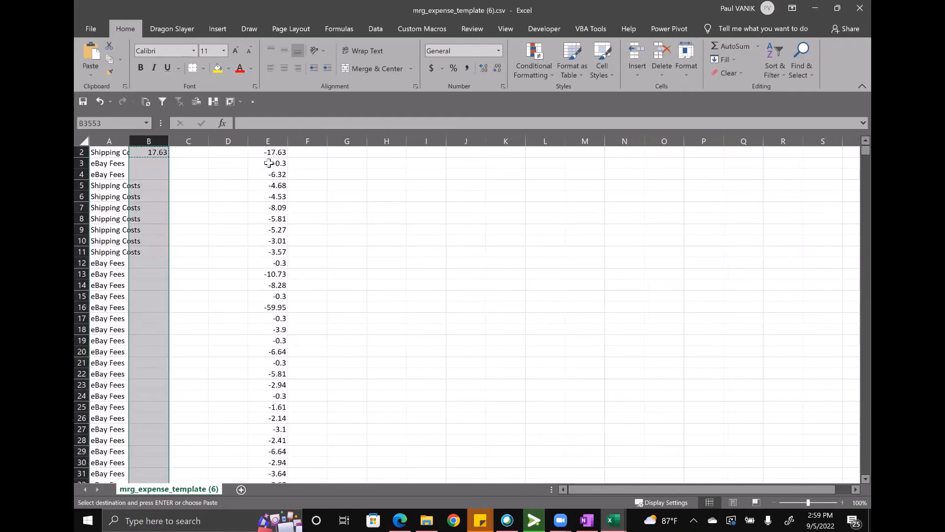
key(ctrl+v)
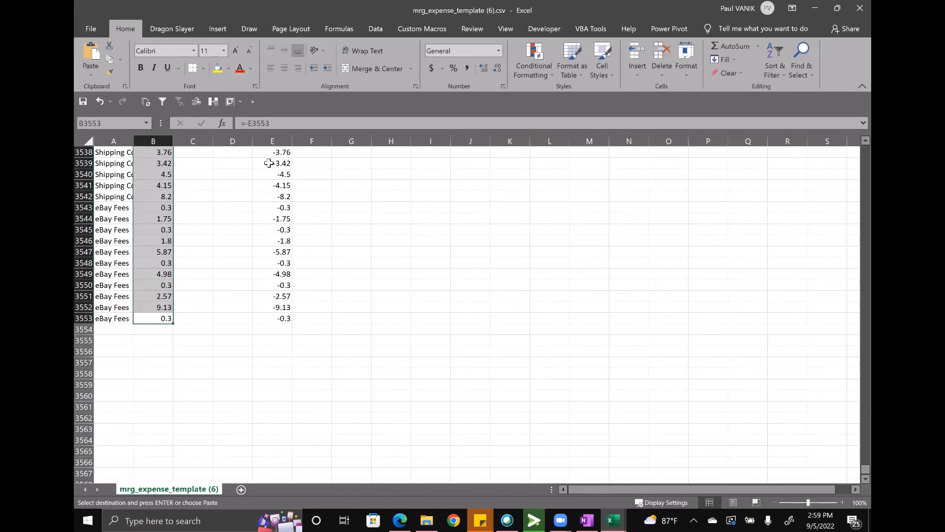
Step: Replace the Amount column's formulas with their values and clear the helper amounts from column E
key(ctrl+Up)
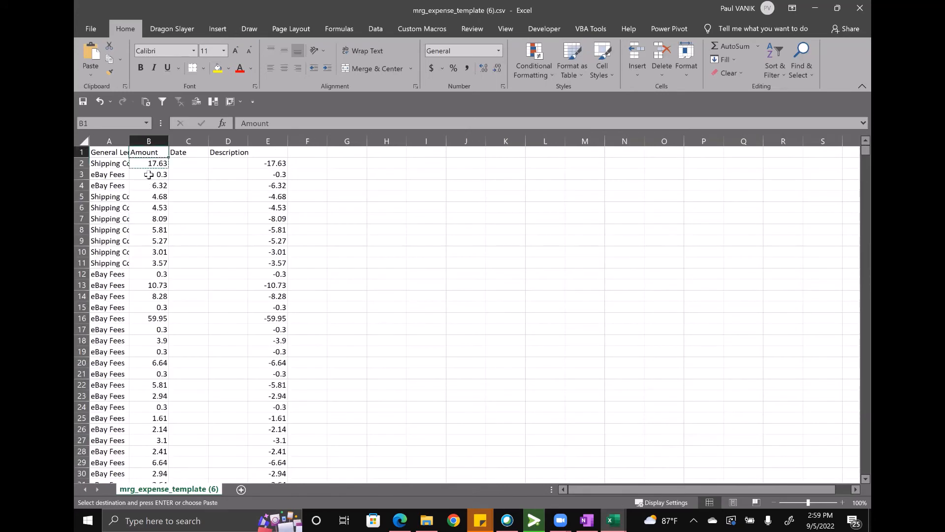
key(ctrl+shift+Down)
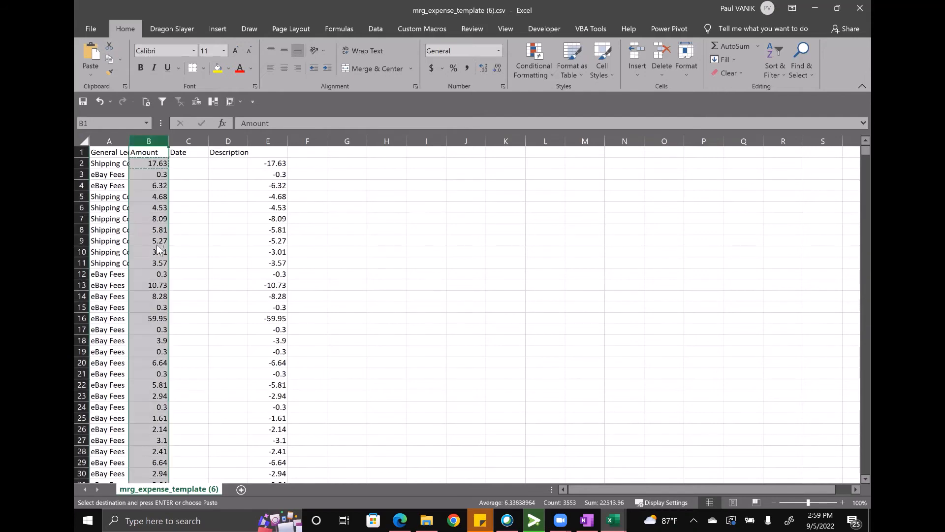
key(ctrl+c)
right_click(157, 245)
key(Escape)
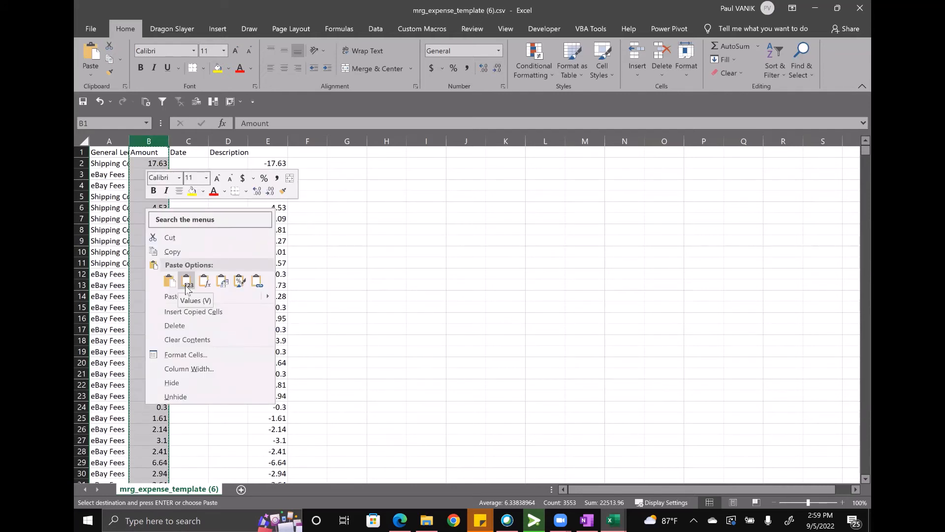
key(Escape)
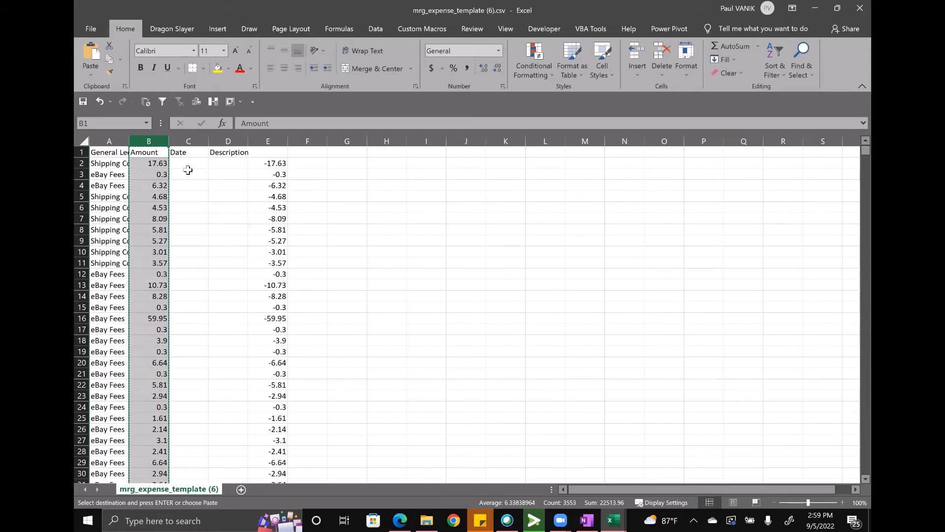
key(Down)
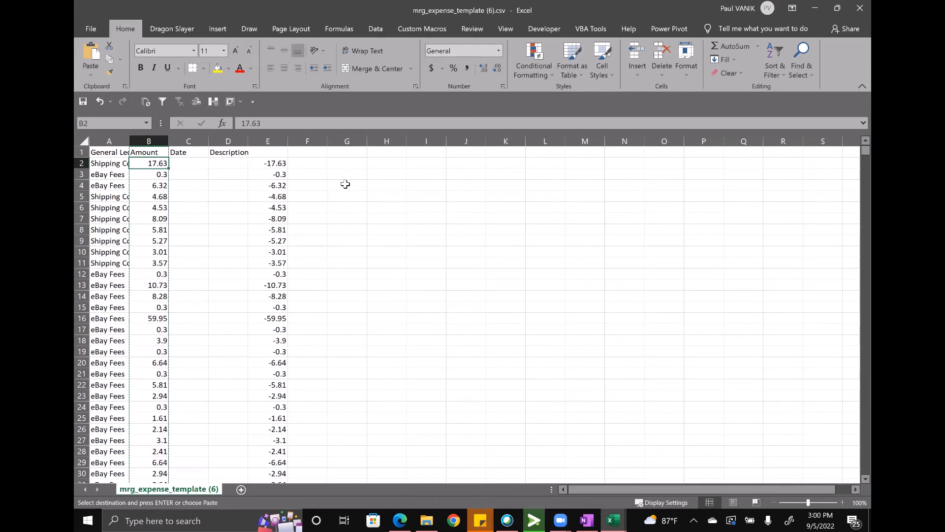
key(ctrl+z)
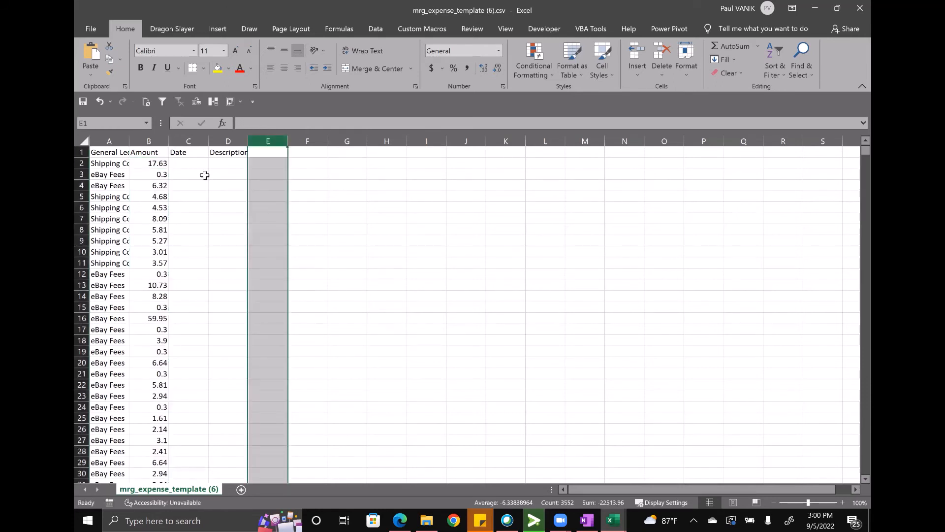
Step: Copy the filtered dates from the transaction report into the expense template's Date column, starting at C2
click(180, 163)
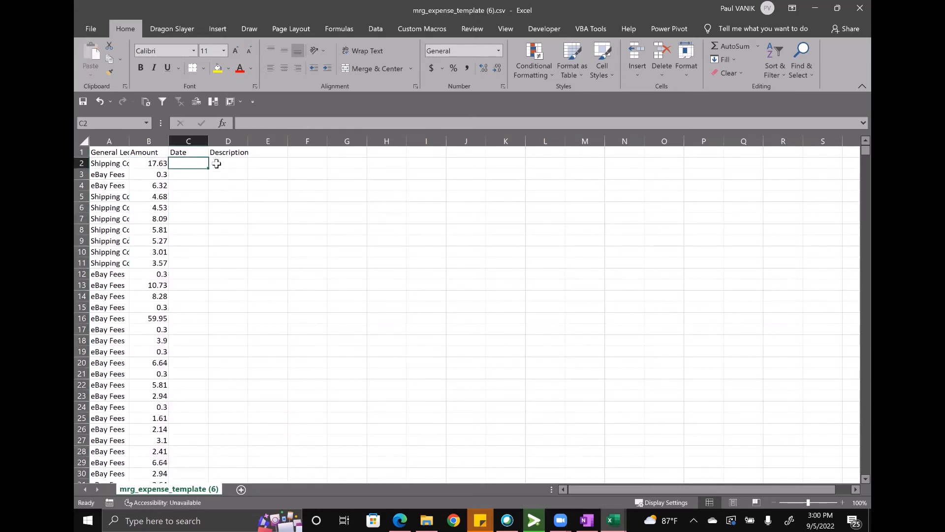
click(619, 518)
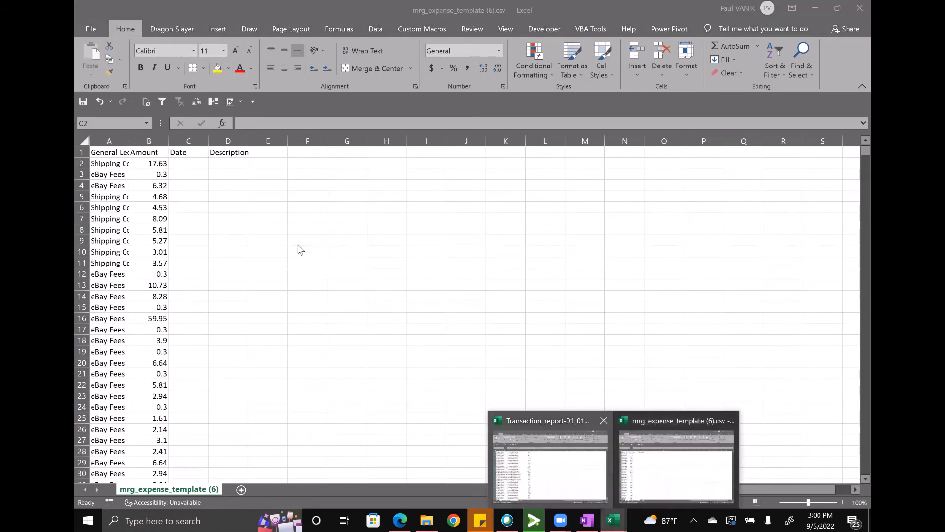
click(607, 462)
click(114, 174)
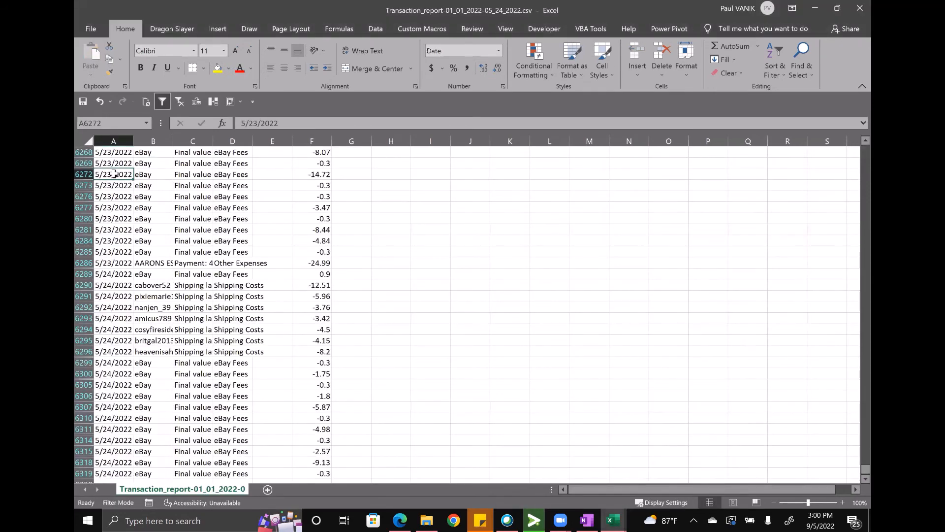
key(ctrl+Home)
key(Down)
key(ctrl+shift+Down)
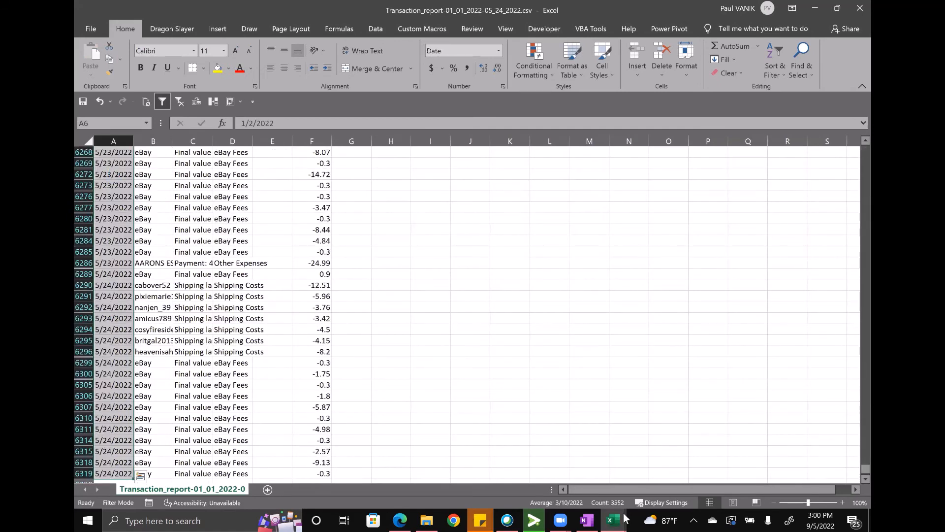
key(ctrl+c)
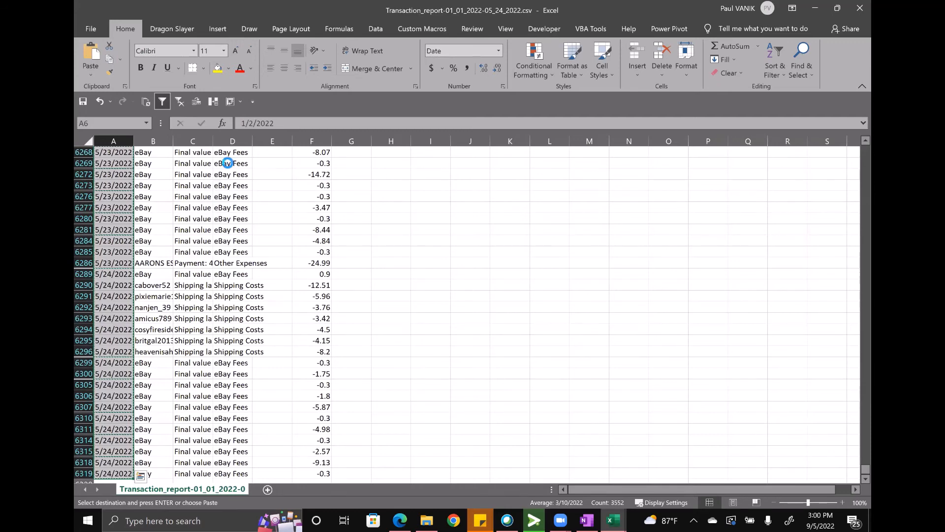
click(613, 519)
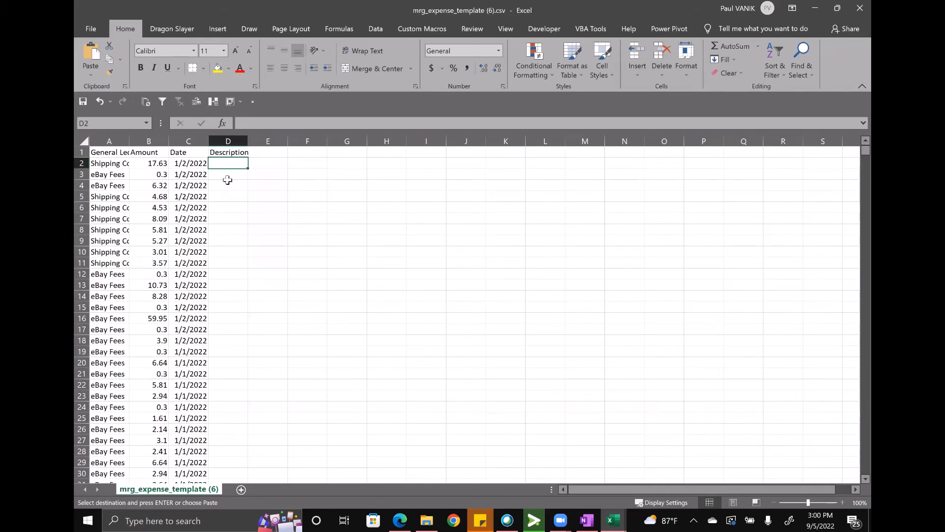
Step: Copy the filtered descriptions from the transaction report into the expense template's Description column, starting at D2
key(alt+Tab)
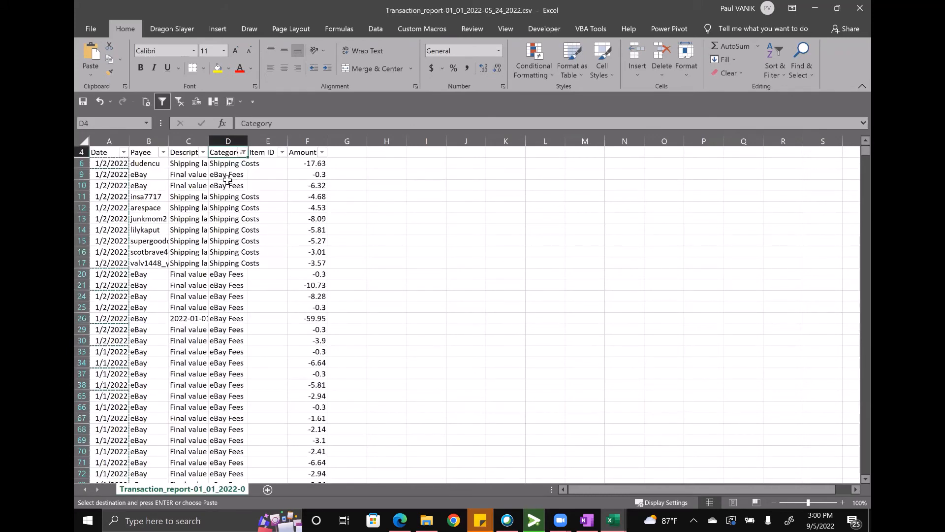
key(Down)
key(Left)
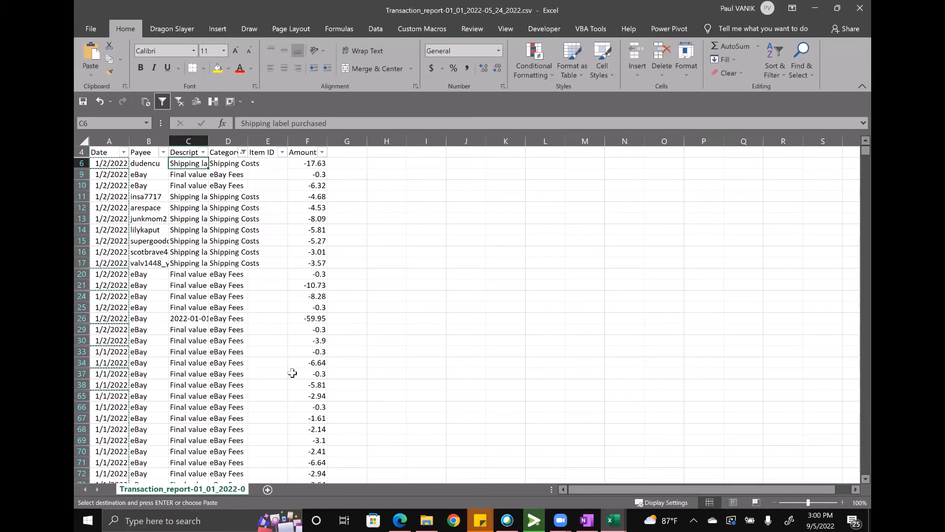
key(ctrl+shift+Down)
key(ctrl+c)
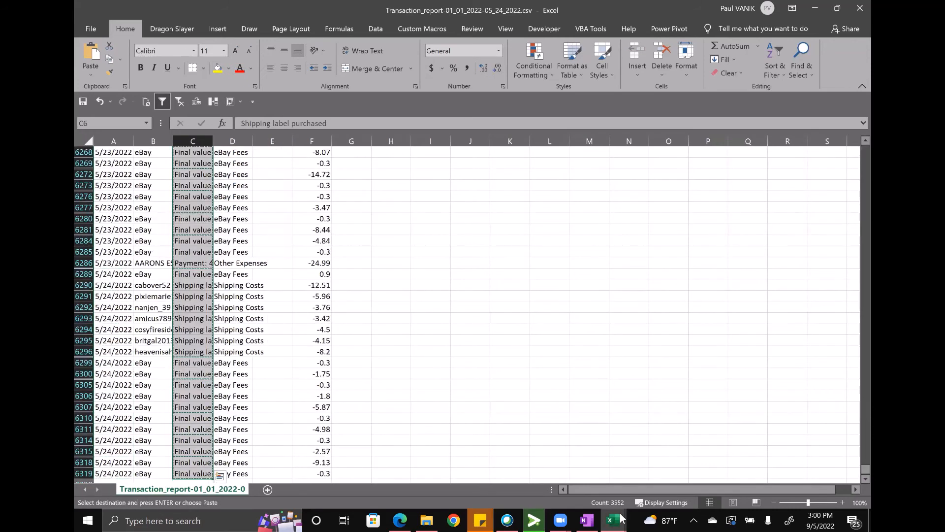
click(621, 521)
click(623, 422)
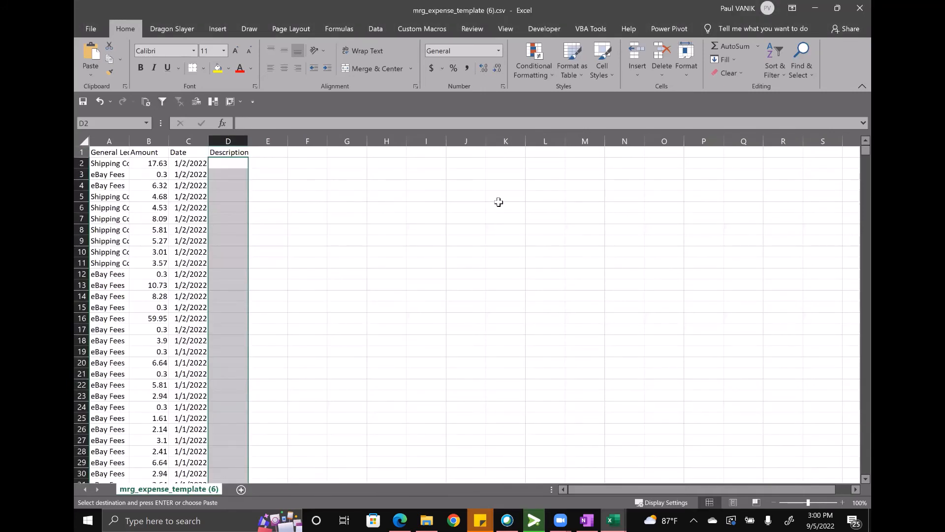
key(Return)
click(307, 197)
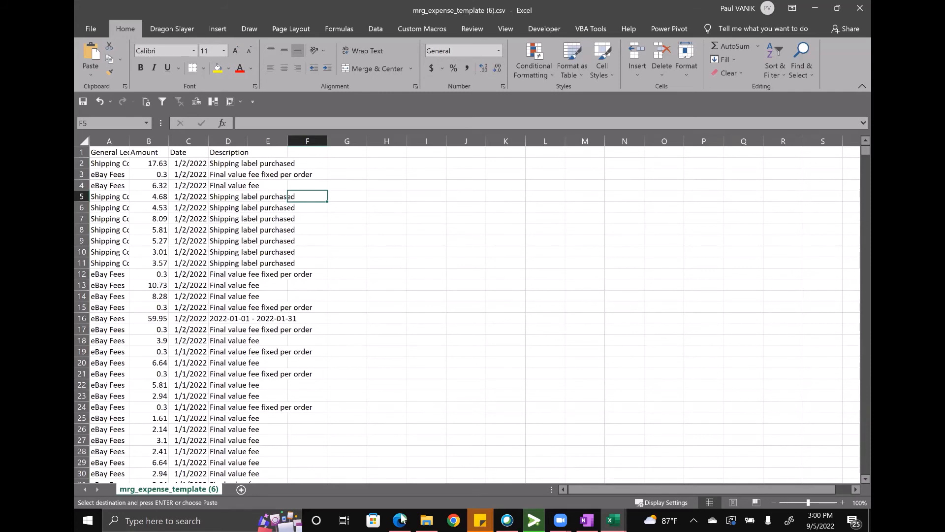
Step: Switch to My Reseller Genie and choose mrg_expense_template (6).csv from Downloads as the file for the bulk expenses upload
click(622, 369)
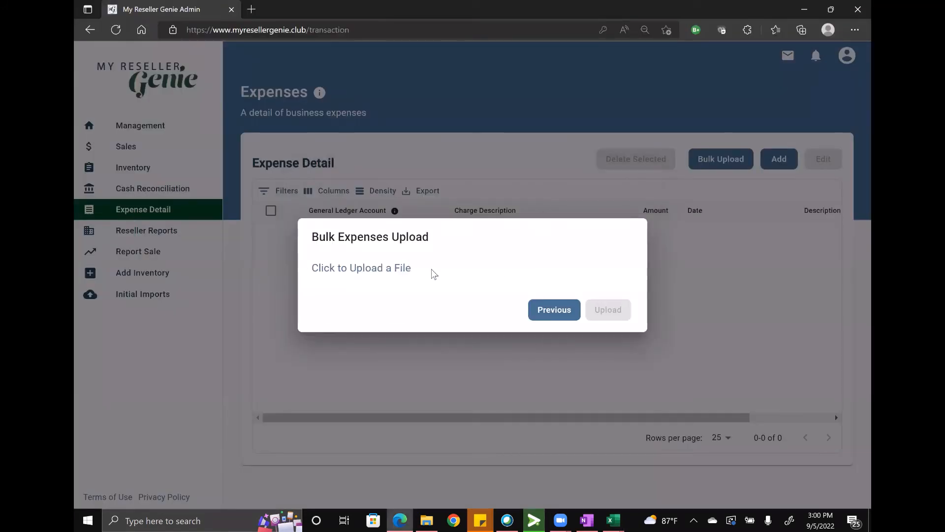
click(436, 270)
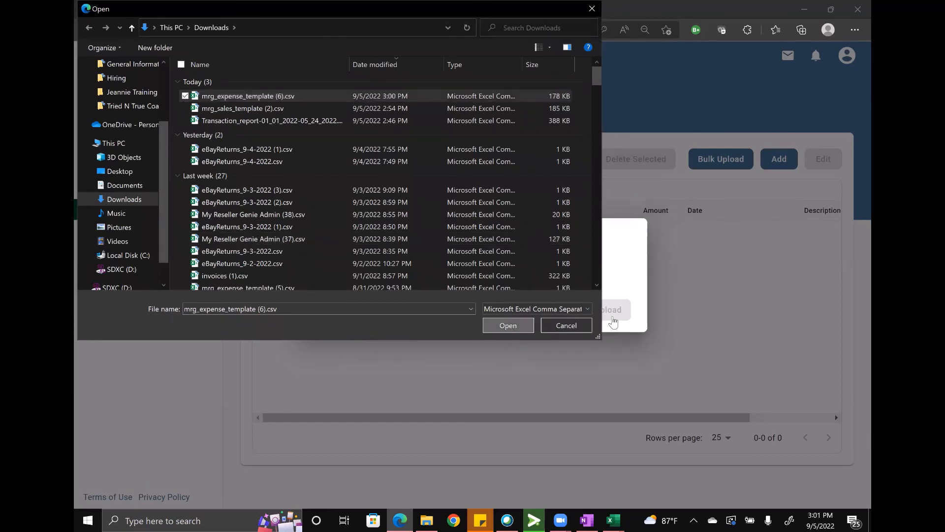
key(Return)
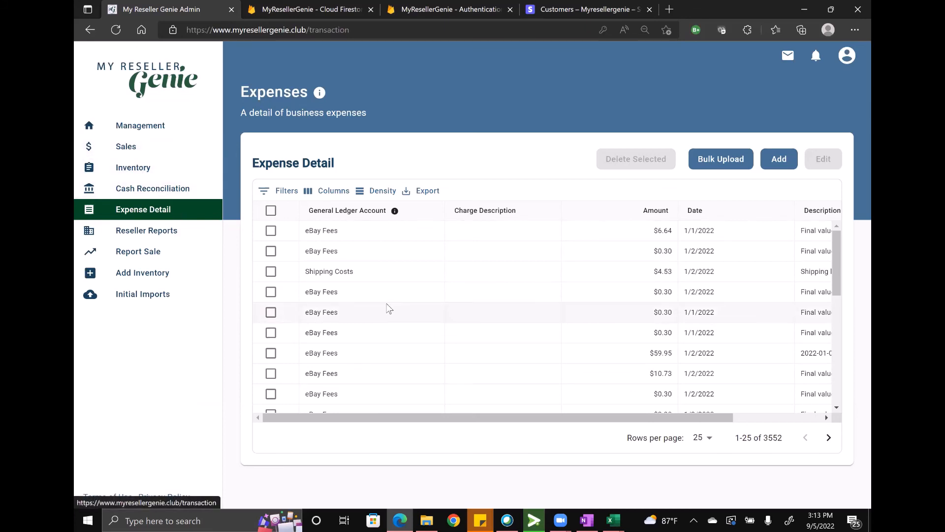
Step: Open the Sales page and examine the profit charts and the Sales Detail table
mouse_move(616, 517)
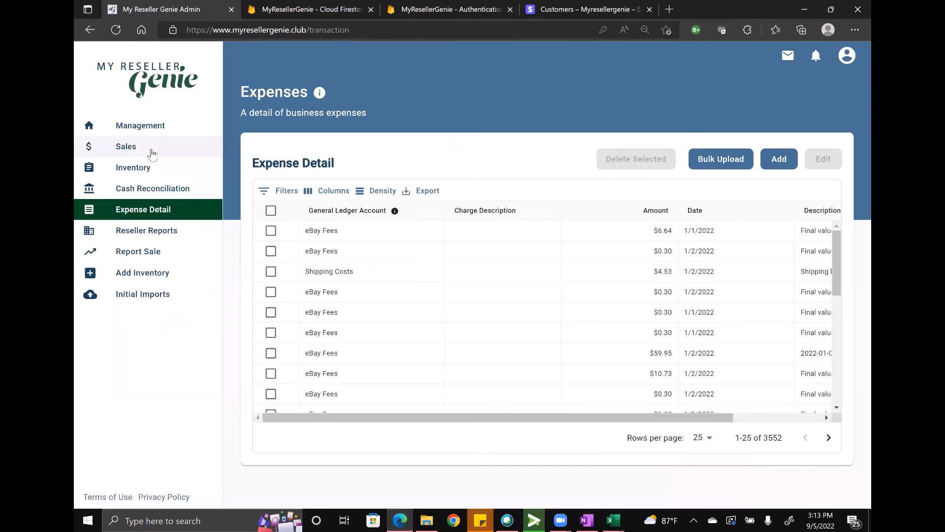
click(134, 147)
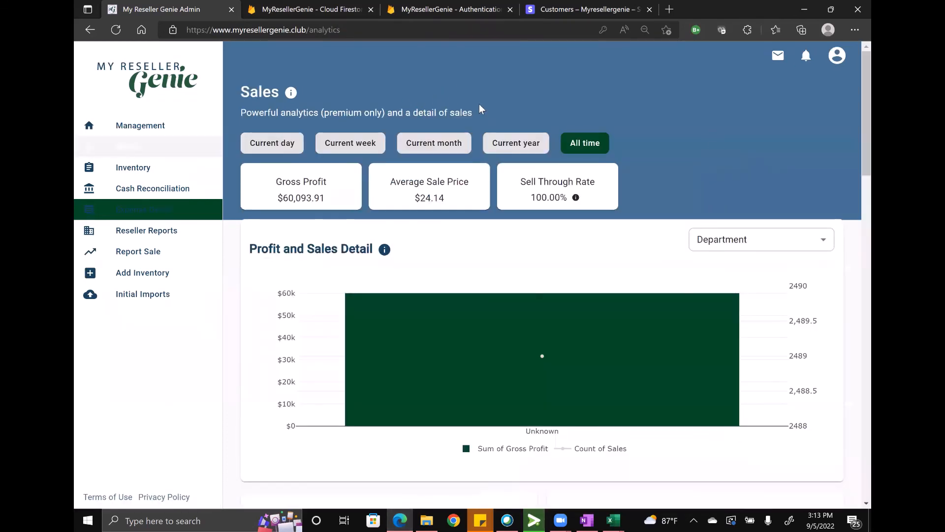
scroll(665, 167, down, 12)
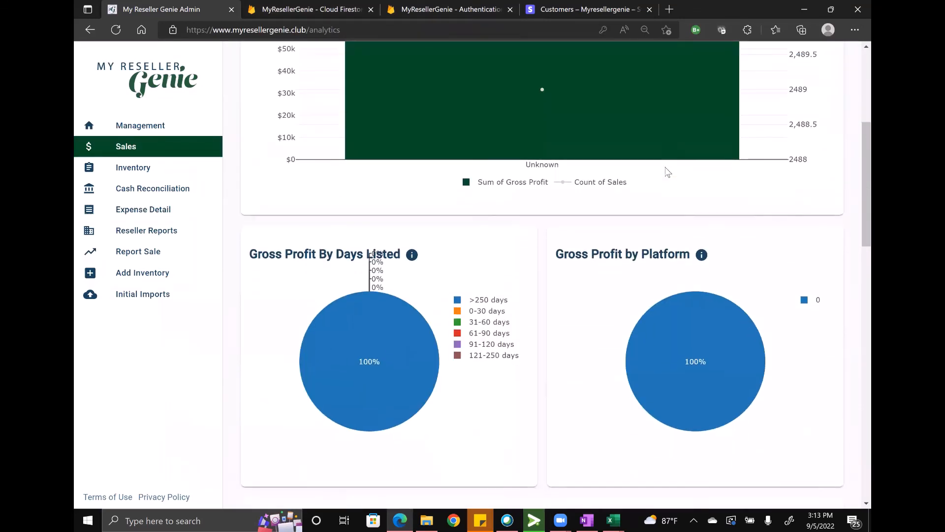
scroll(566, 206, down, 6)
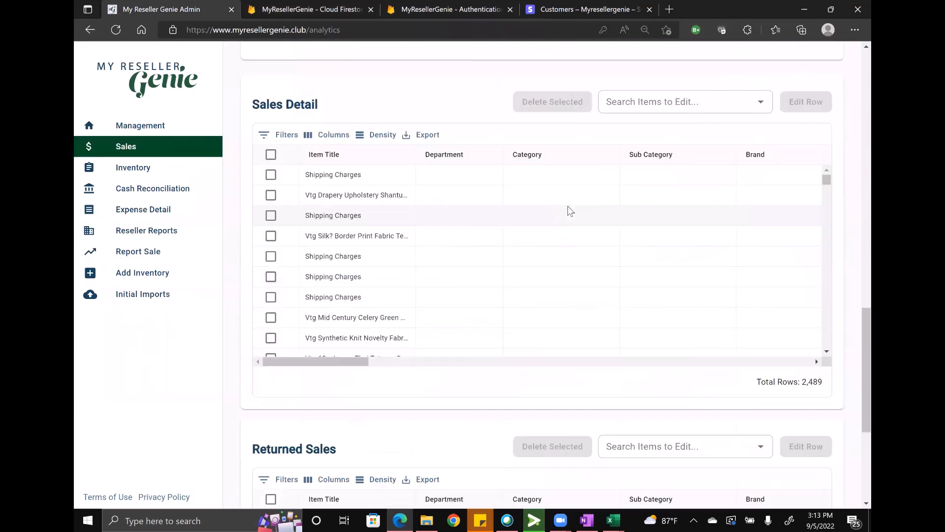
scroll(568, 207, up, 1)
scroll(443, 228, down, 1)
scroll(444, 228, up, 1)
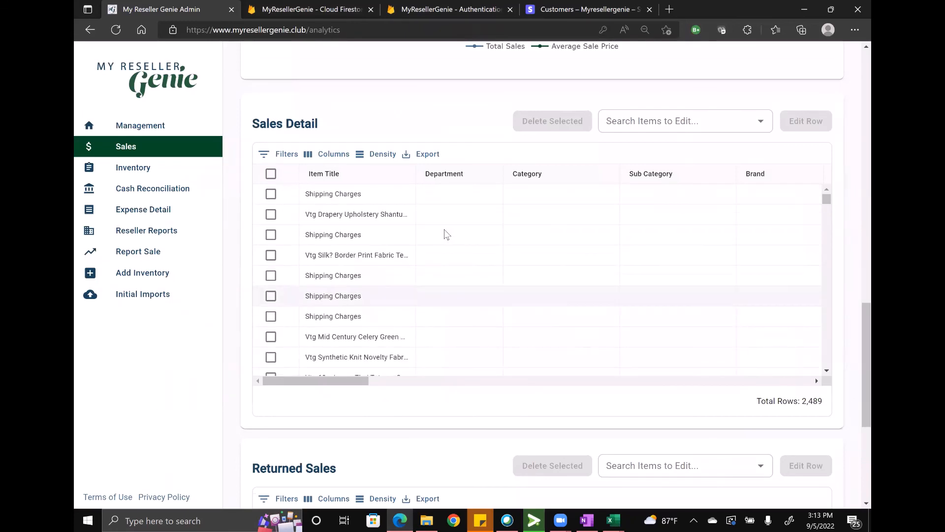
scroll(446, 106, up, 1)
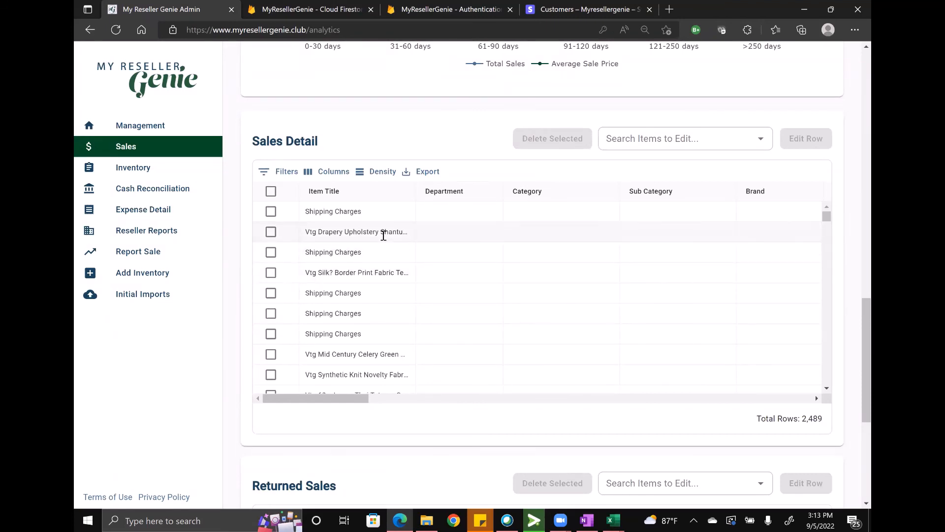
Step: Open the Vtg Drapery Upholstery Shantung sale from the Sales Detail table to view its details, and close it without updating
double_click(351, 235)
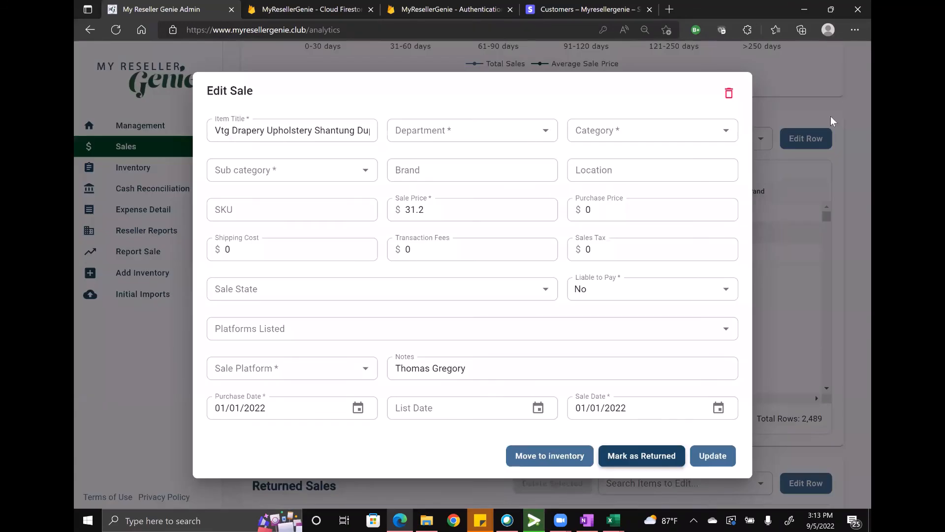
click(811, 101)
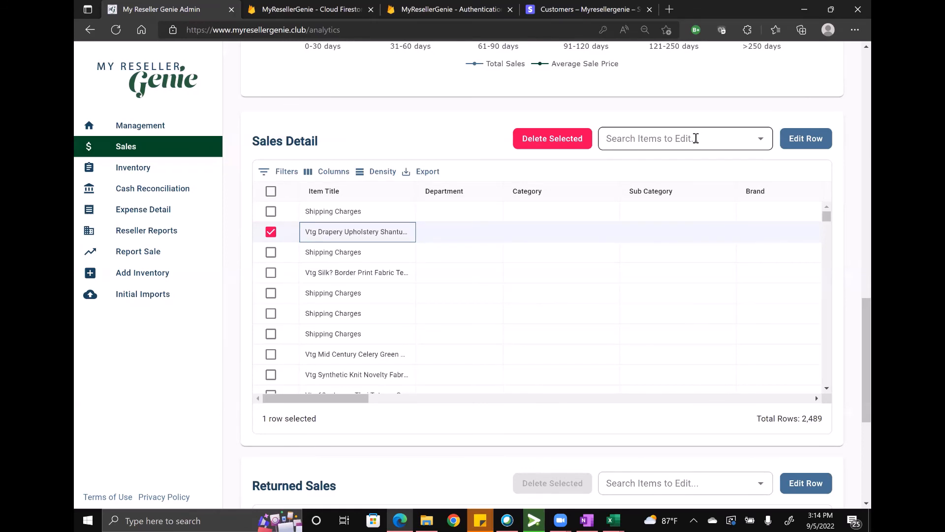
click(388, 478)
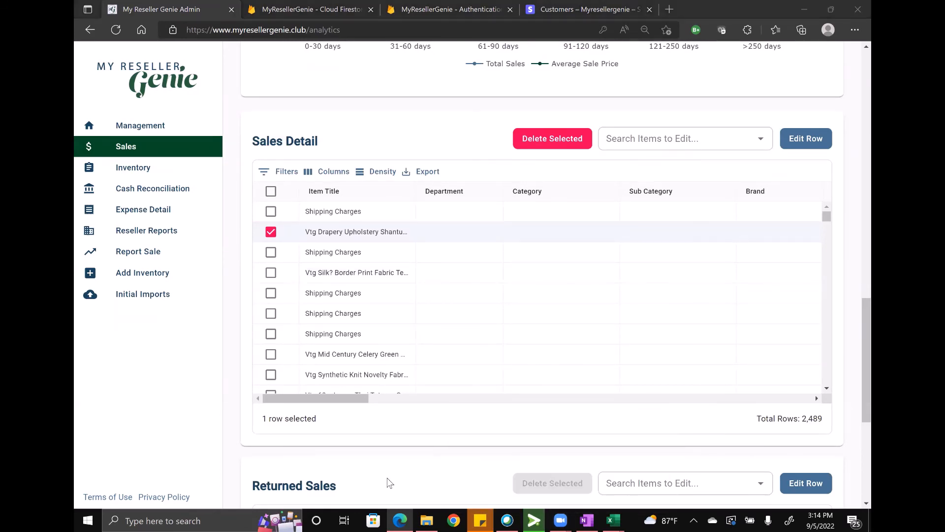